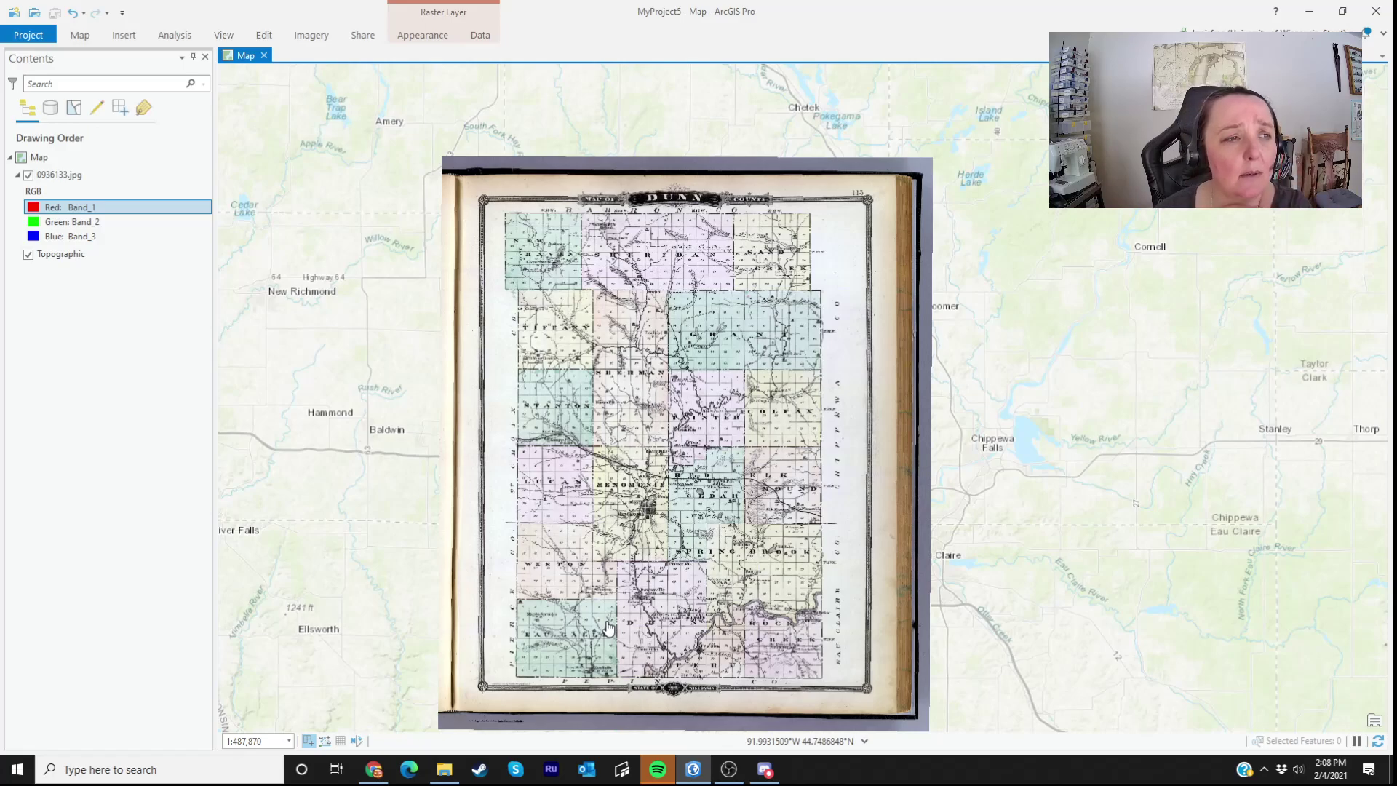
- From the Catalog pane, start a new feature class in the MyProject5.gdb geodatabase
{"action": "left_click", "coordinate": [225, 38]}
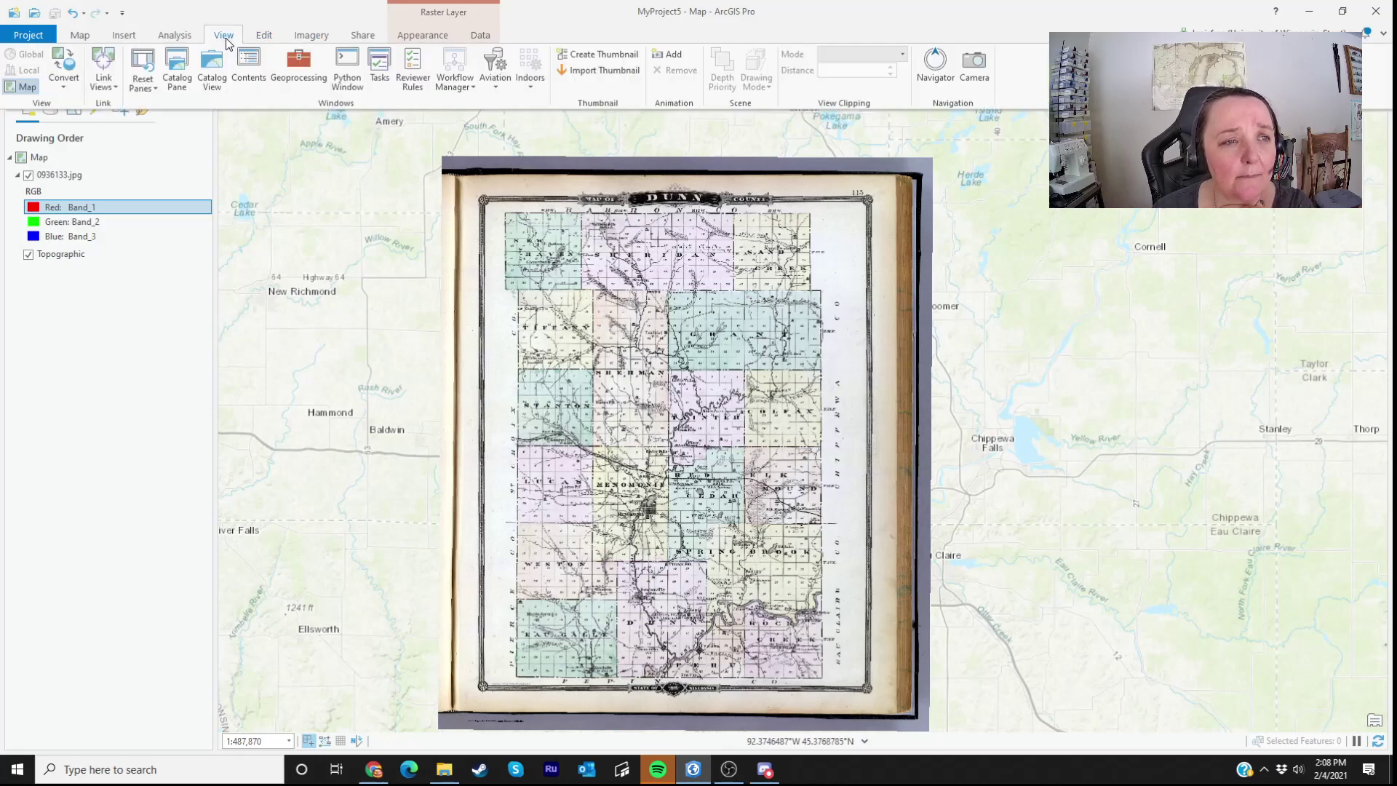
{"action": "left_click", "coordinate": [176, 69]}
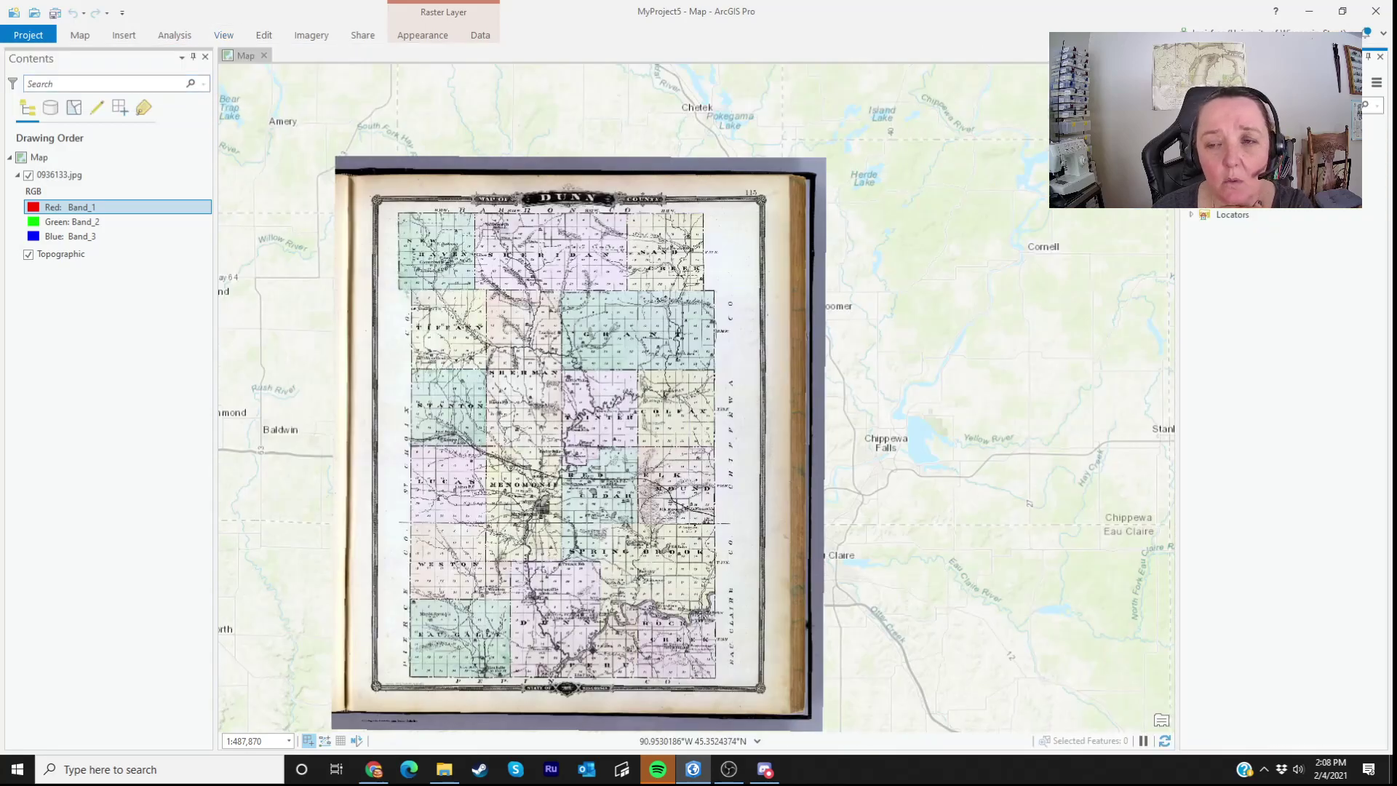
{"action": "left_click", "coordinate": [1191, 162]}
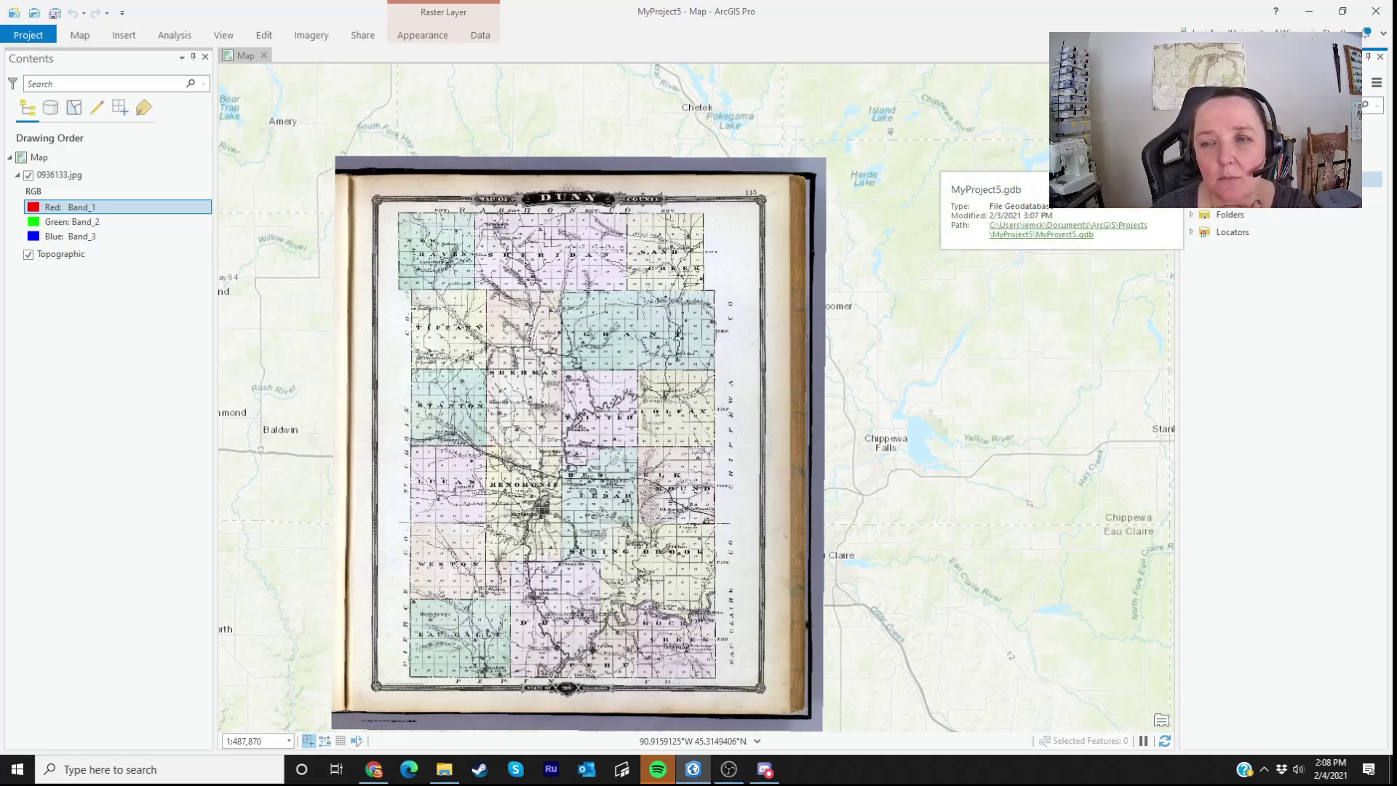
{"action": "right_click", "coordinate": [1244, 181]}
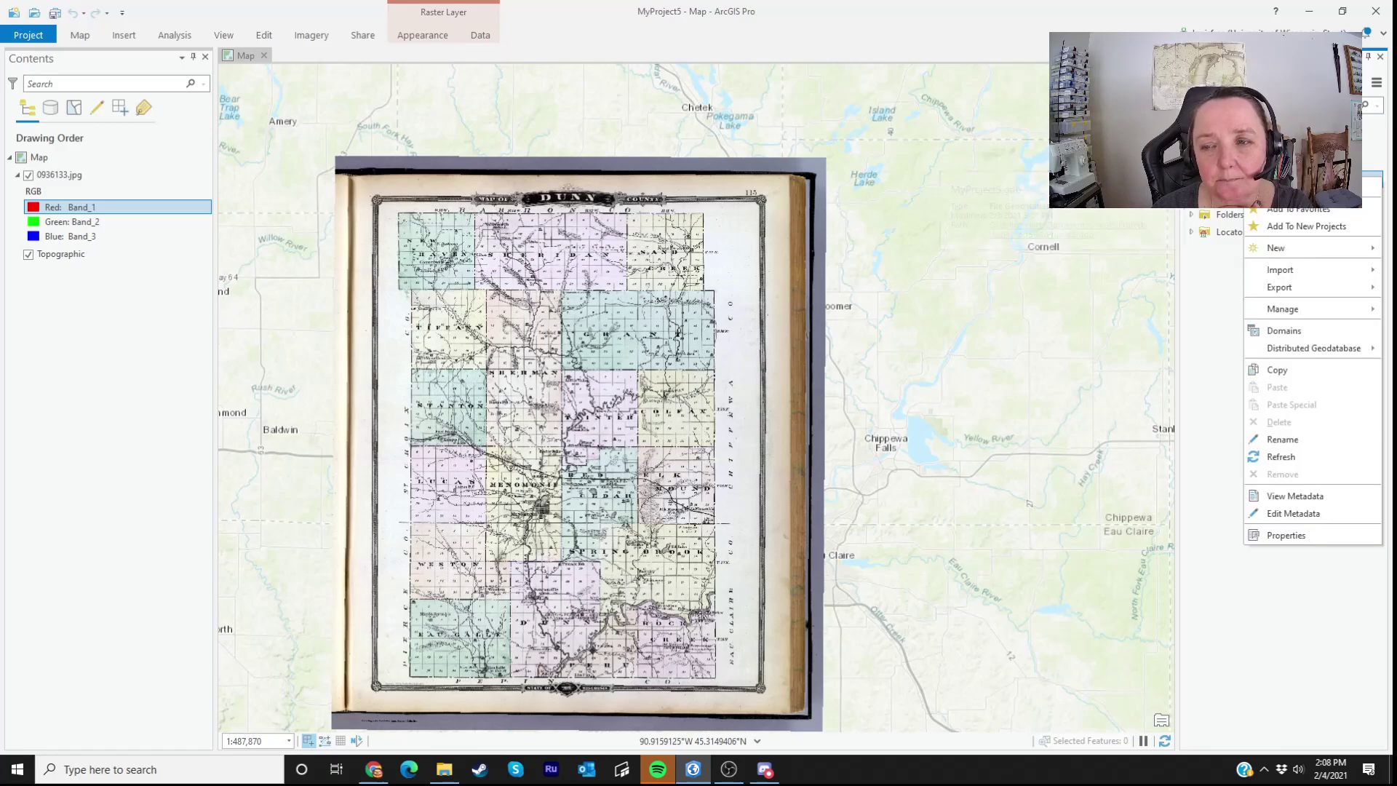
{"action": "mouse_move", "coordinate": [1269, 256]}
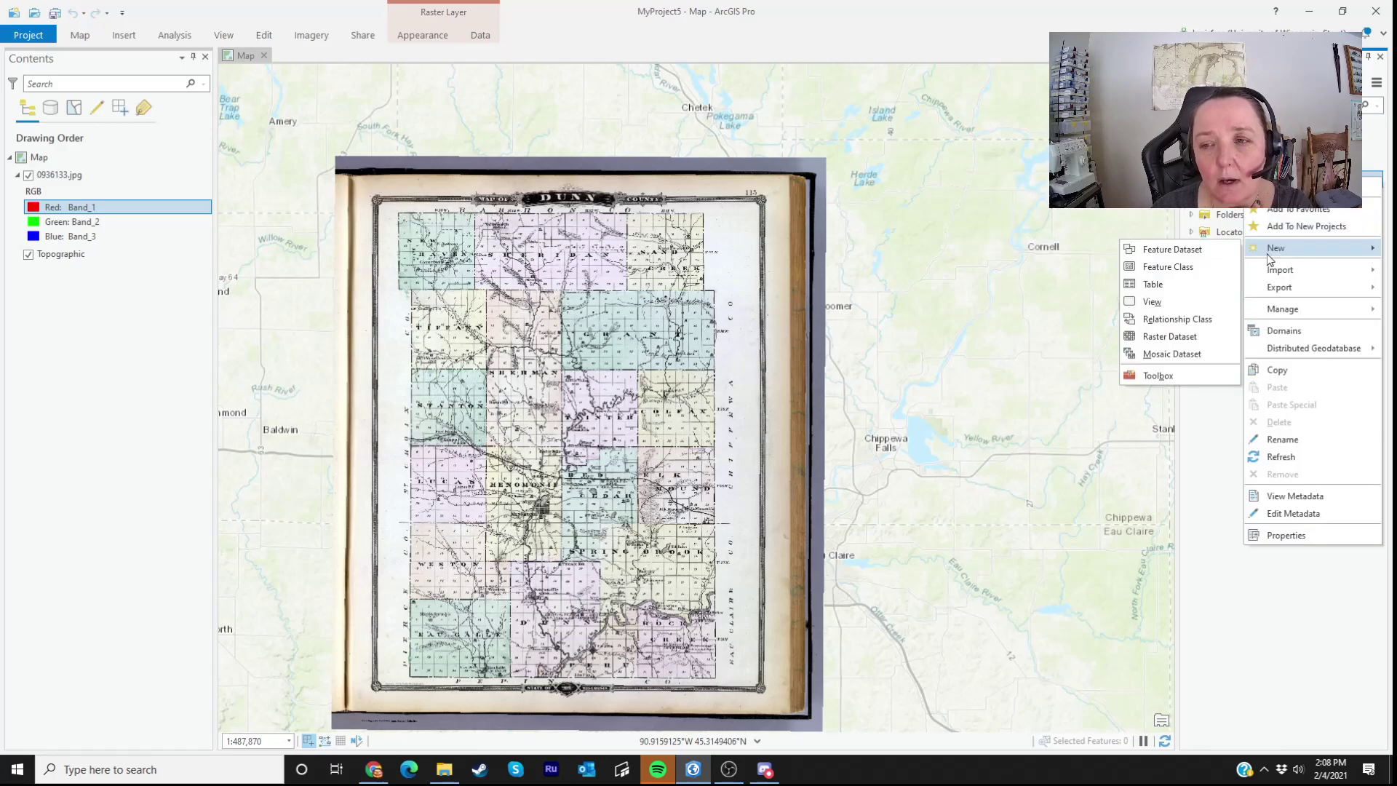
{"action": "left_click", "coordinate": [1175, 268]}
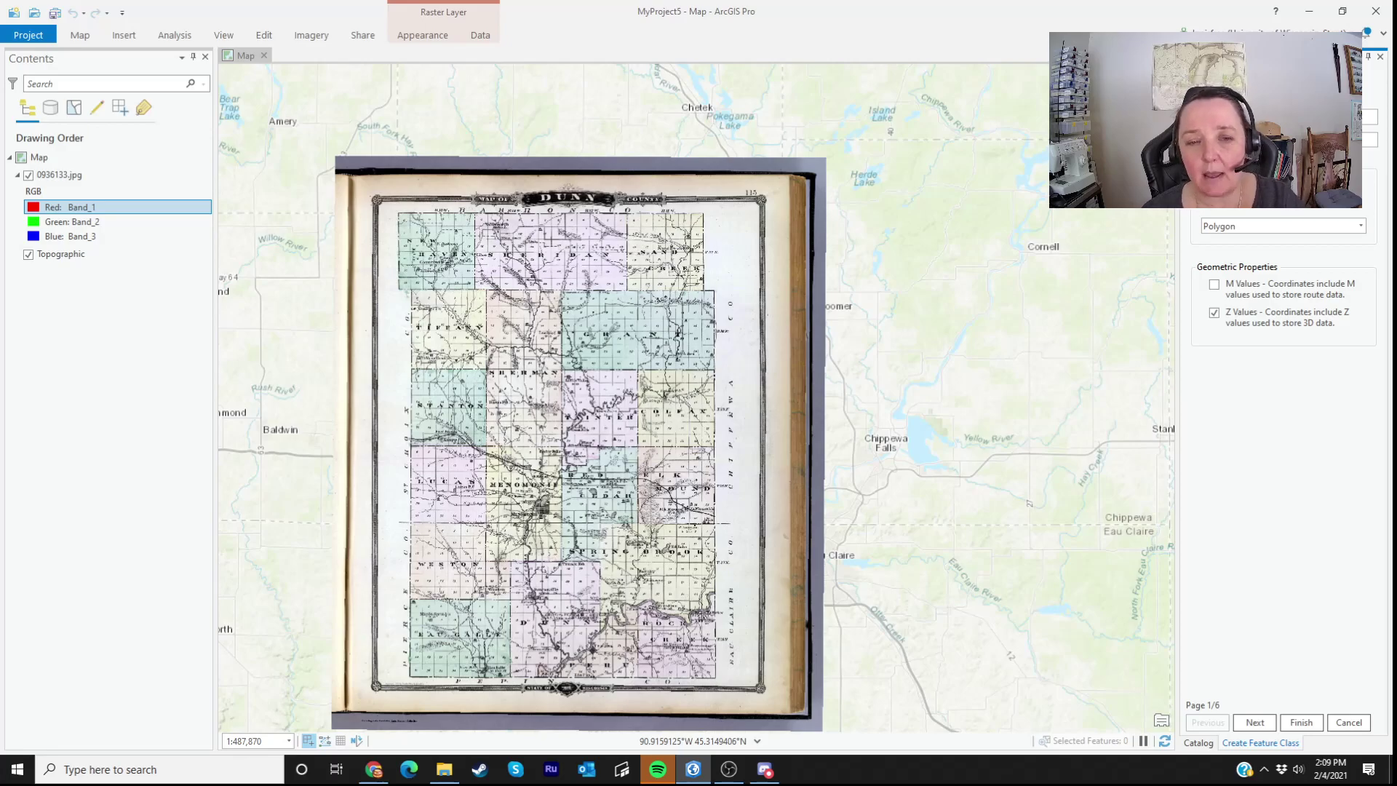
- Set the feature class type to Line and advance to wizard page 2 of 6
{"action": "left_click", "coordinate": [1256, 227]}
{"action": "left_click", "coordinate": [1256, 228]}
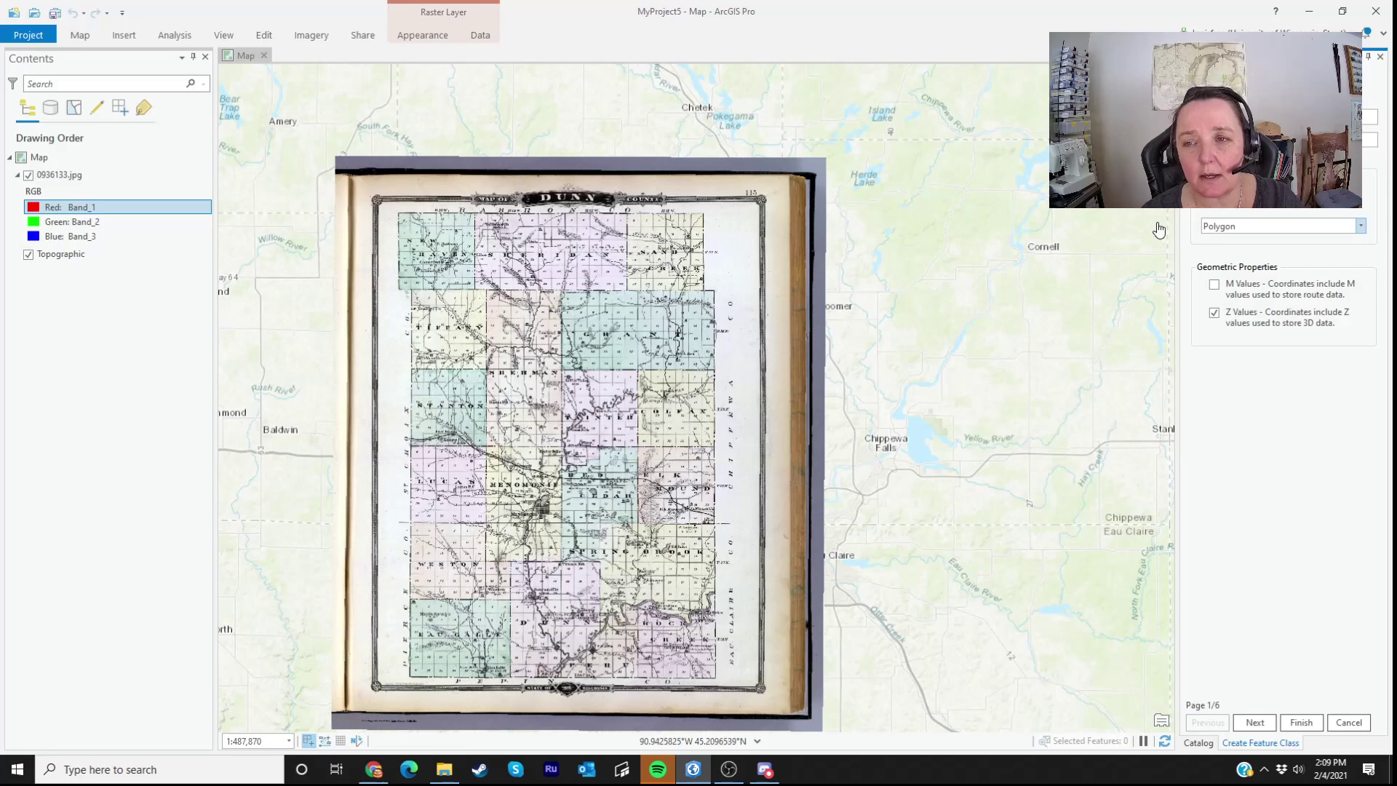
{"action": "left_click", "coordinate": [1358, 228]}
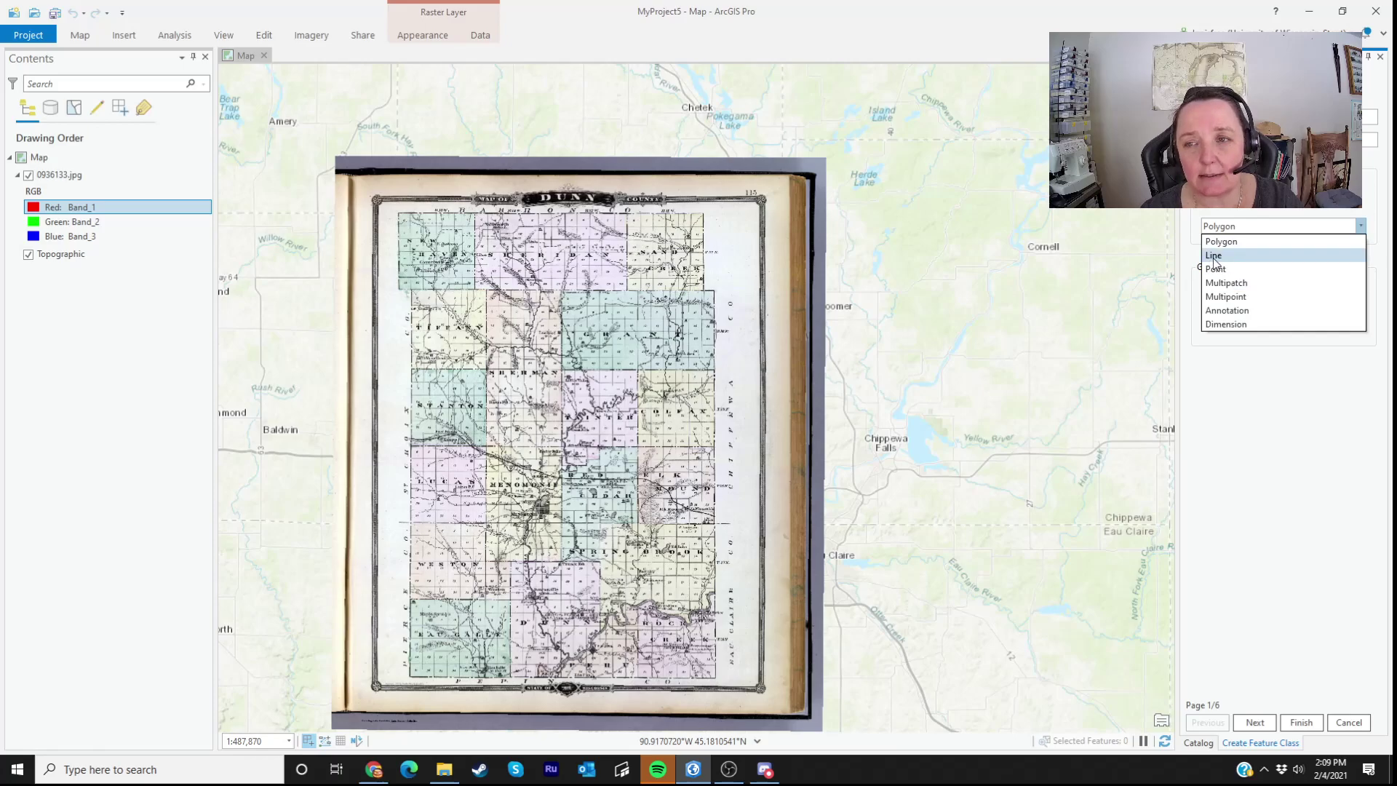
{"action": "left_click", "coordinate": [1213, 256]}
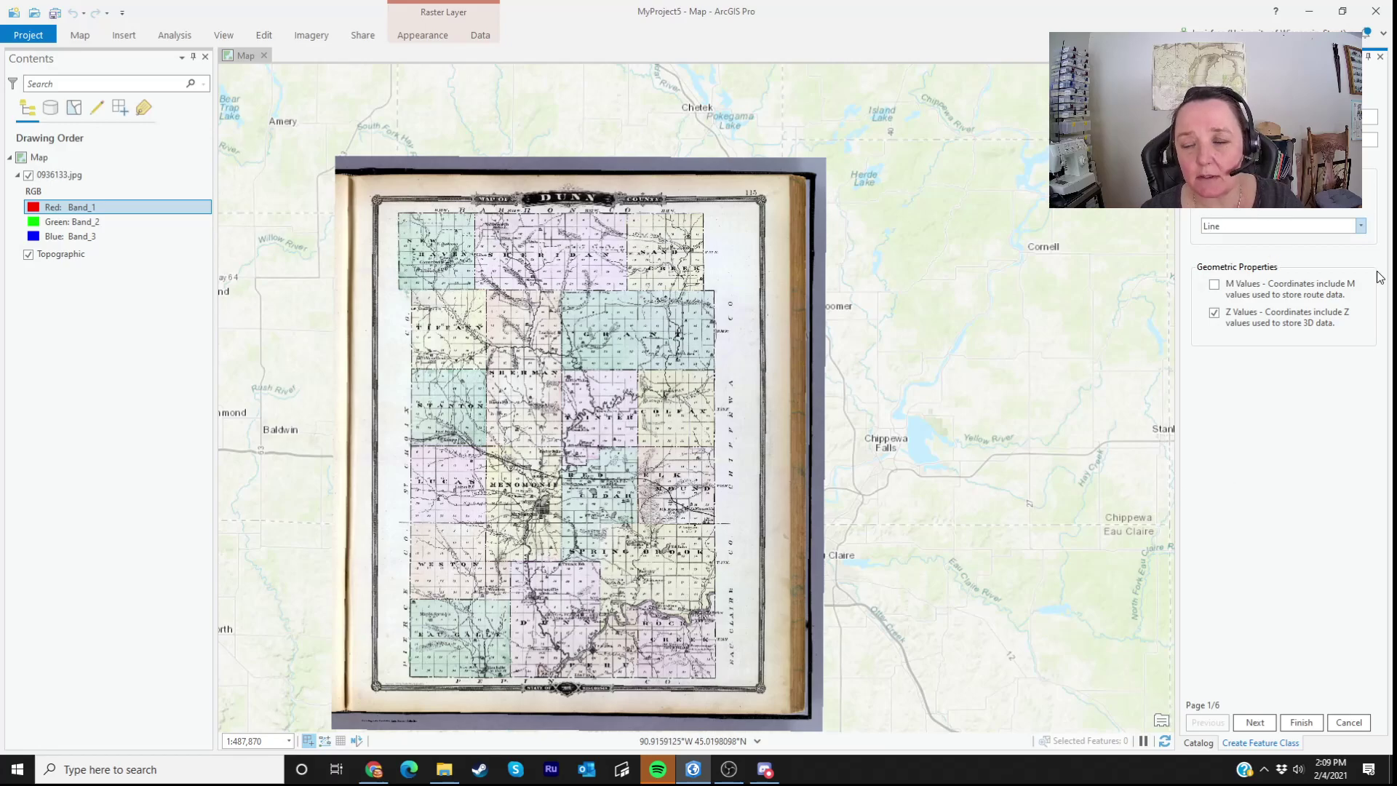
{"action": "left_click", "coordinate": [1255, 721]}
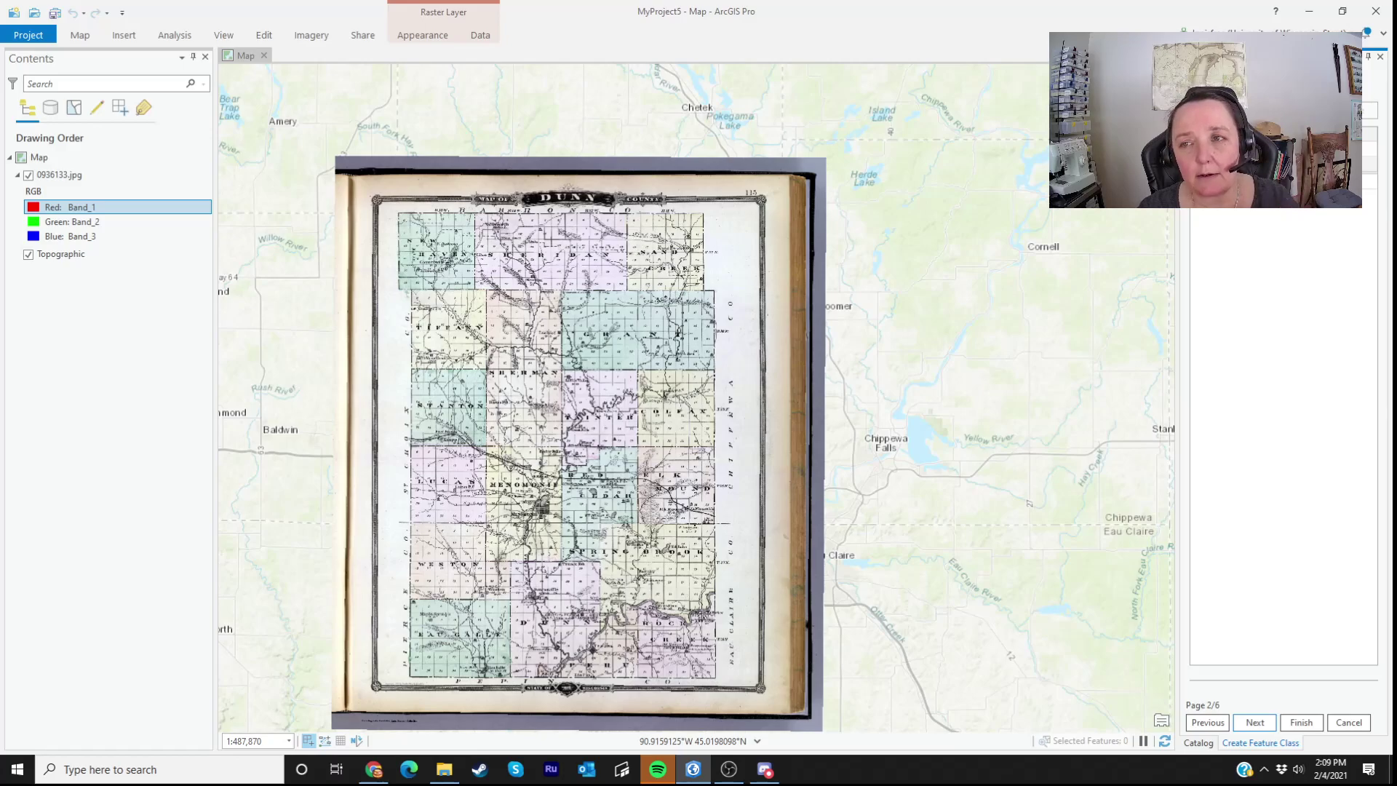
- Shorten the text field's length from 255 to 120 and continue to the coordinate system page
{"action": "left_click", "coordinate": [1368, 181]}
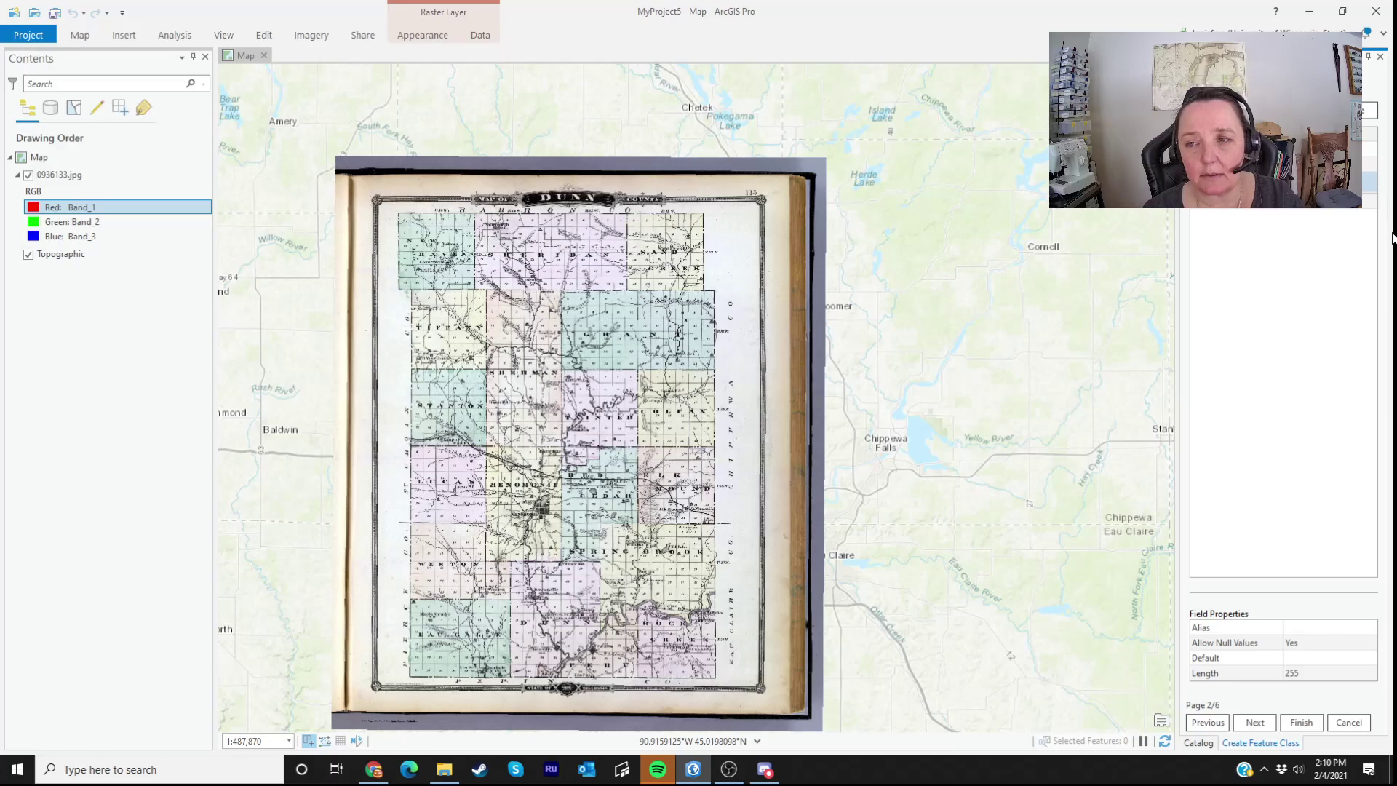
{"action": "left_click", "coordinate": [1294, 674]}
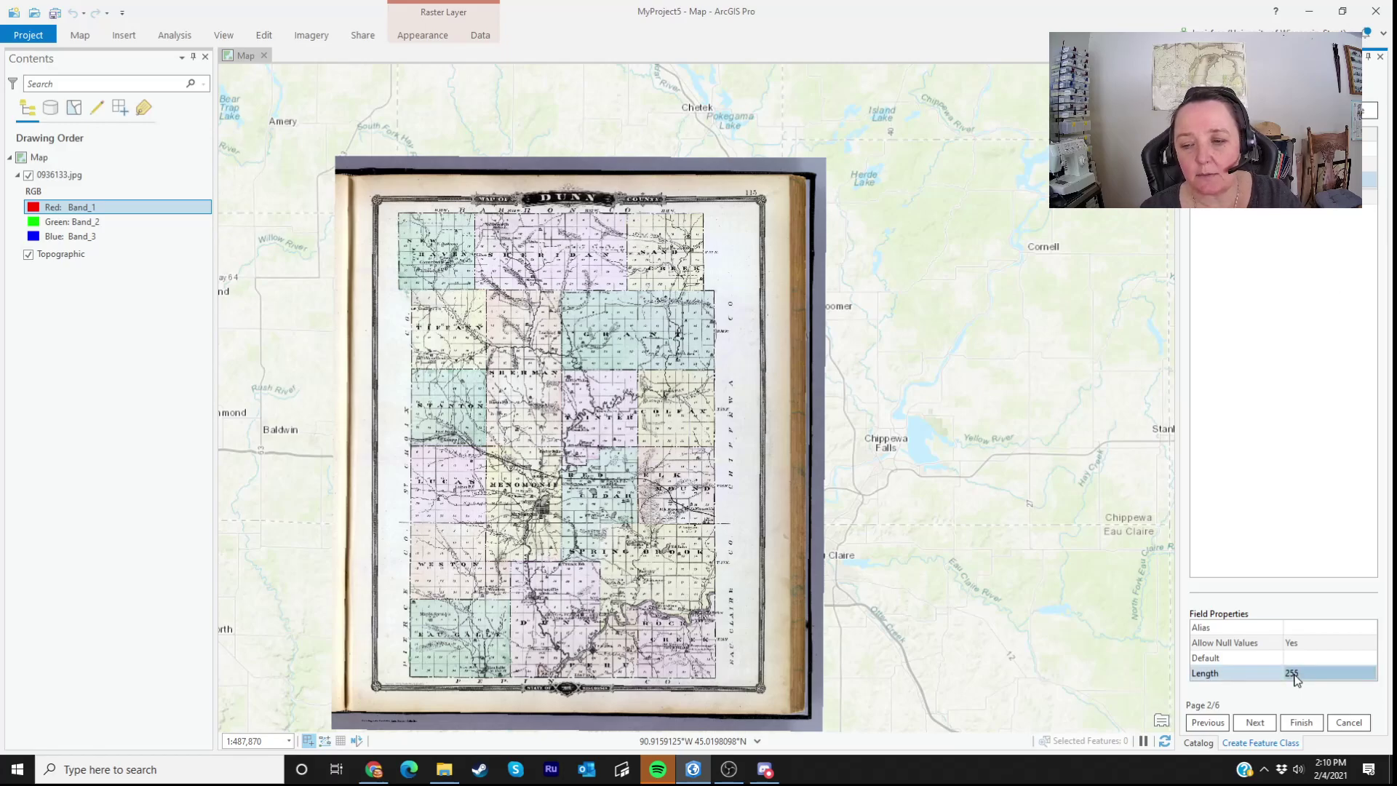
{"action": "left_click", "coordinate": [1294, 676]}
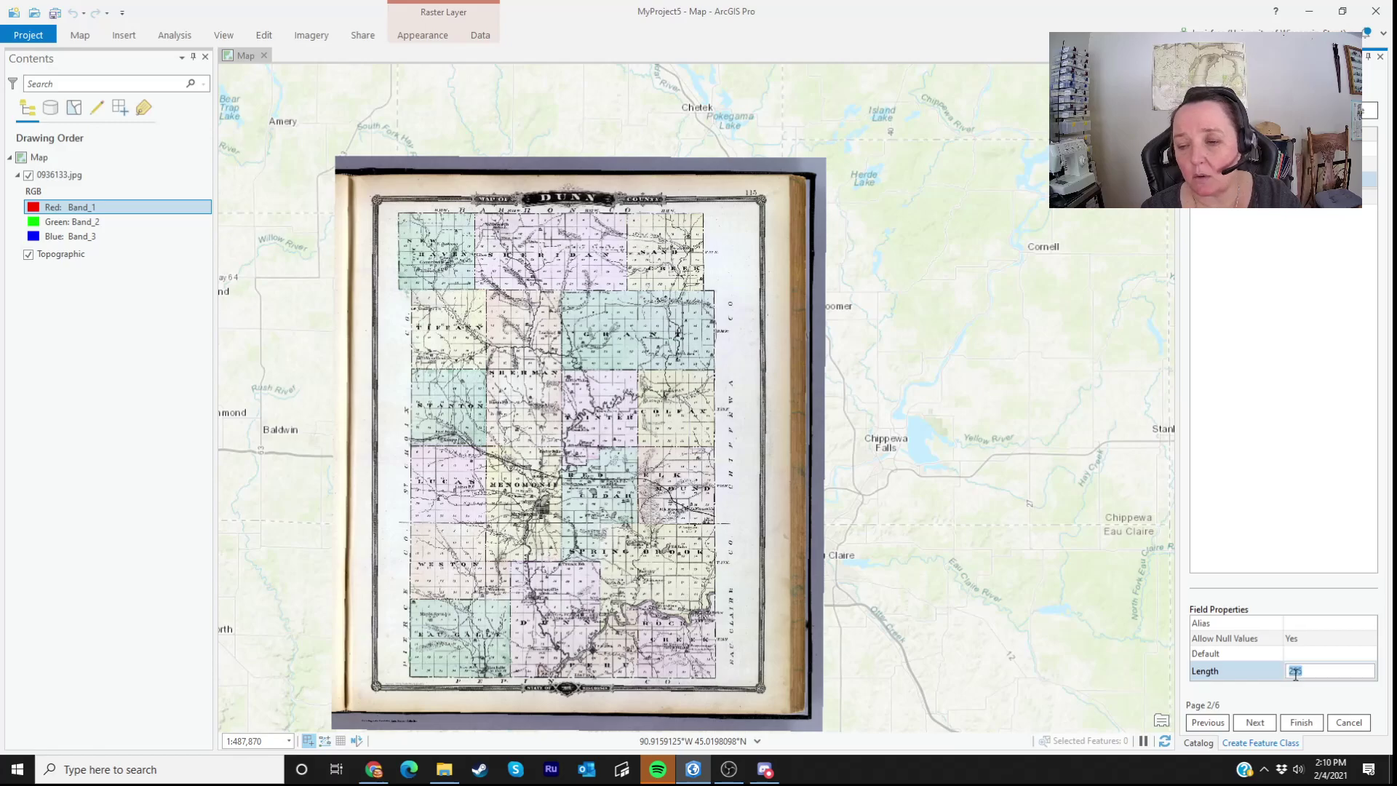
{"action": "type", "text": "1"}
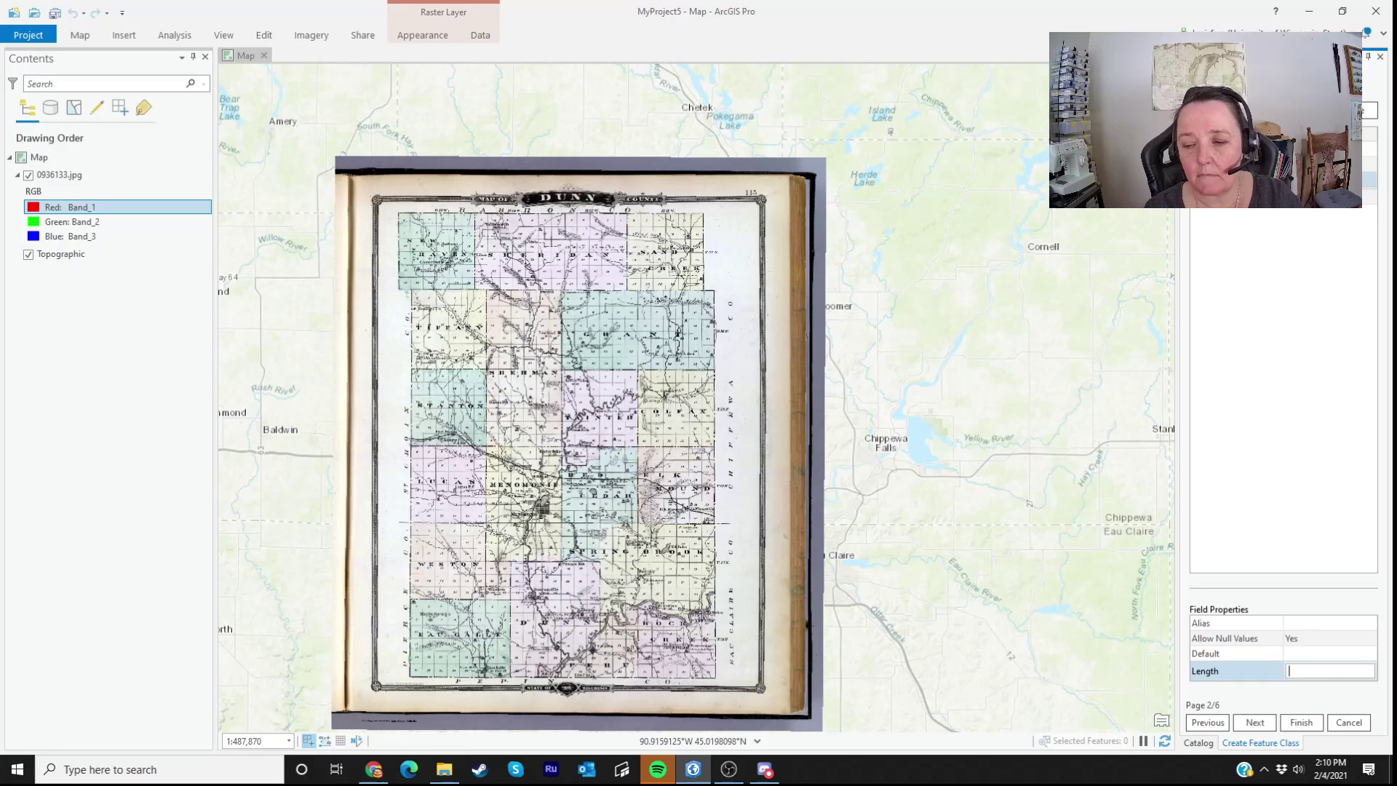
{"action": "type", "text": "20"}
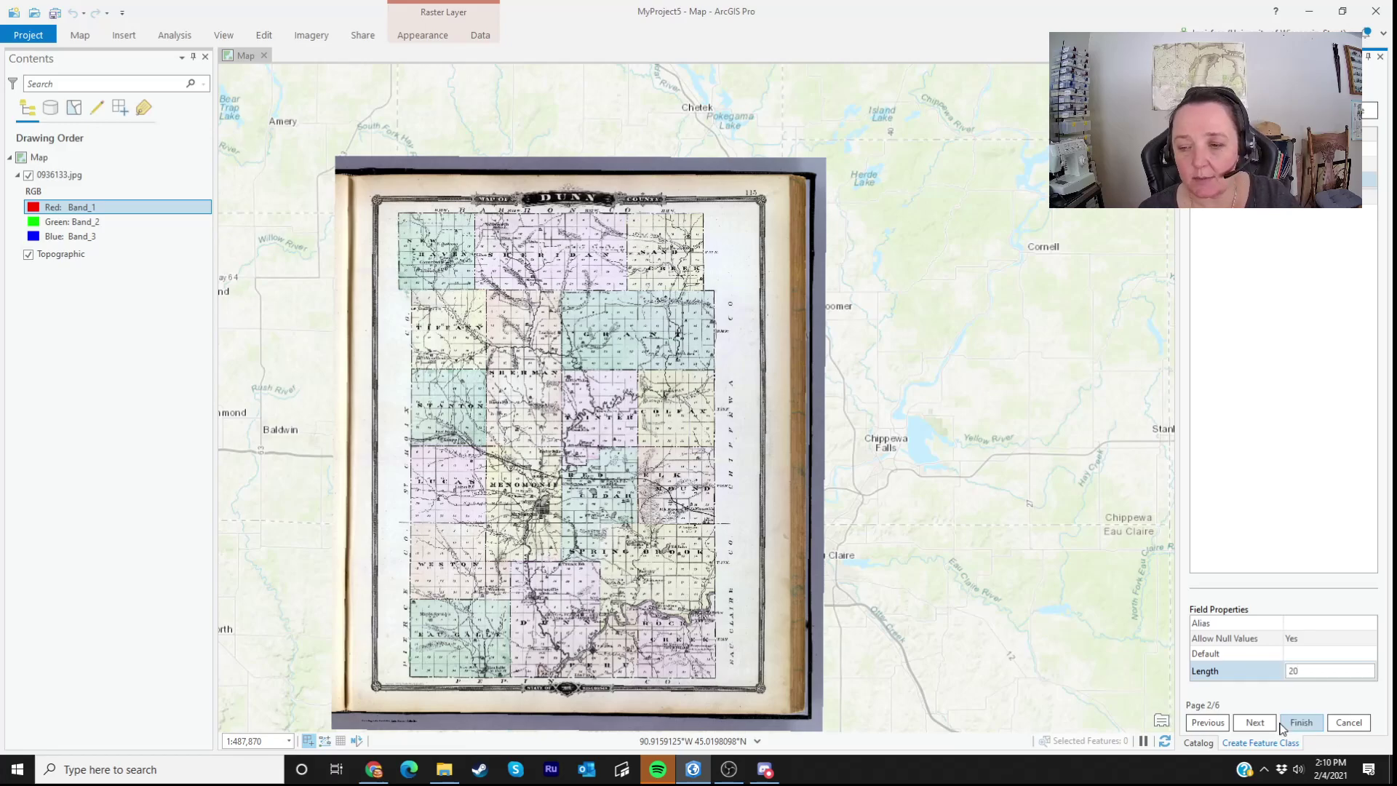
{"action": "left_click", "coordinate": [1255, 723]}
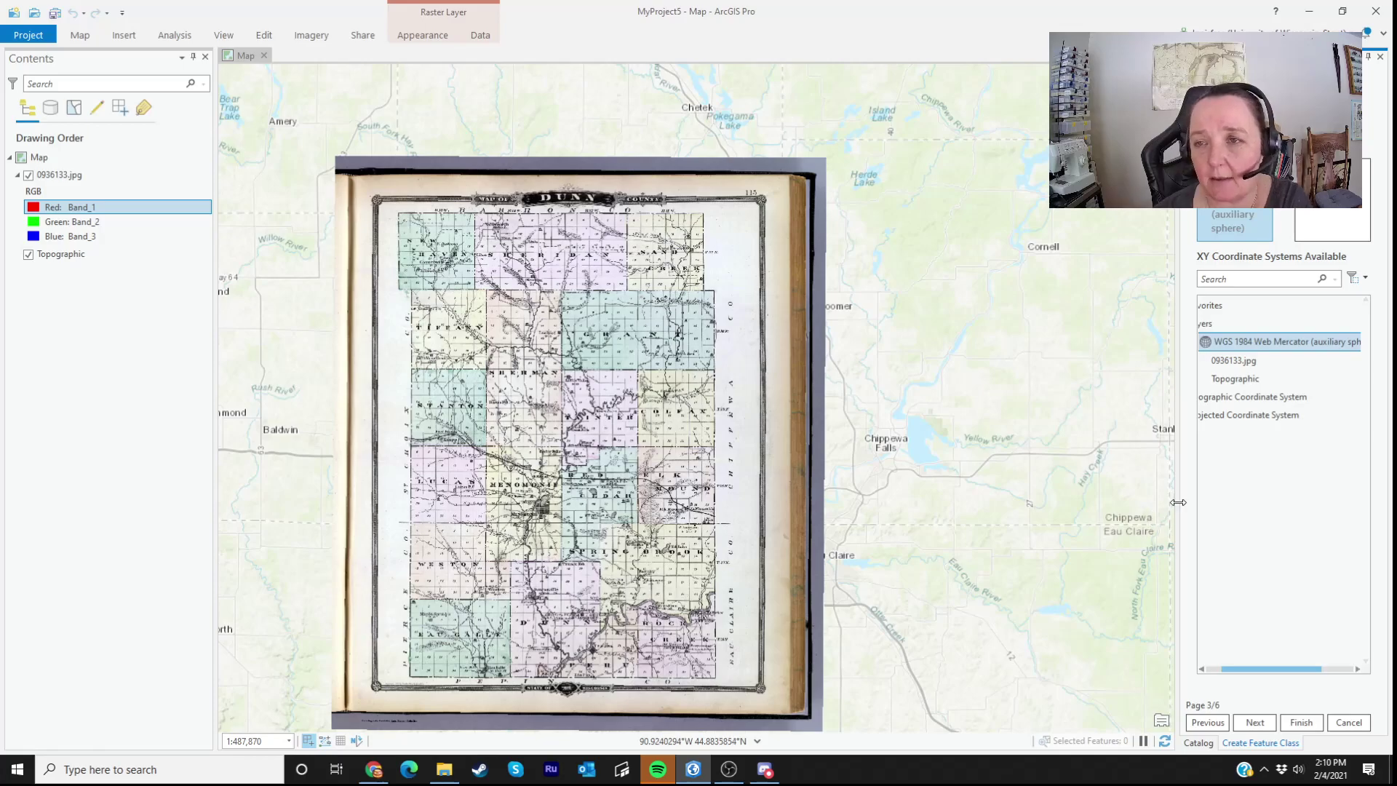
- Accept default coordinate system, tolerance, resolution and storage settings and finish creating the streams feature class
{"action": "left_click", "coordinate": [1254, 723]}
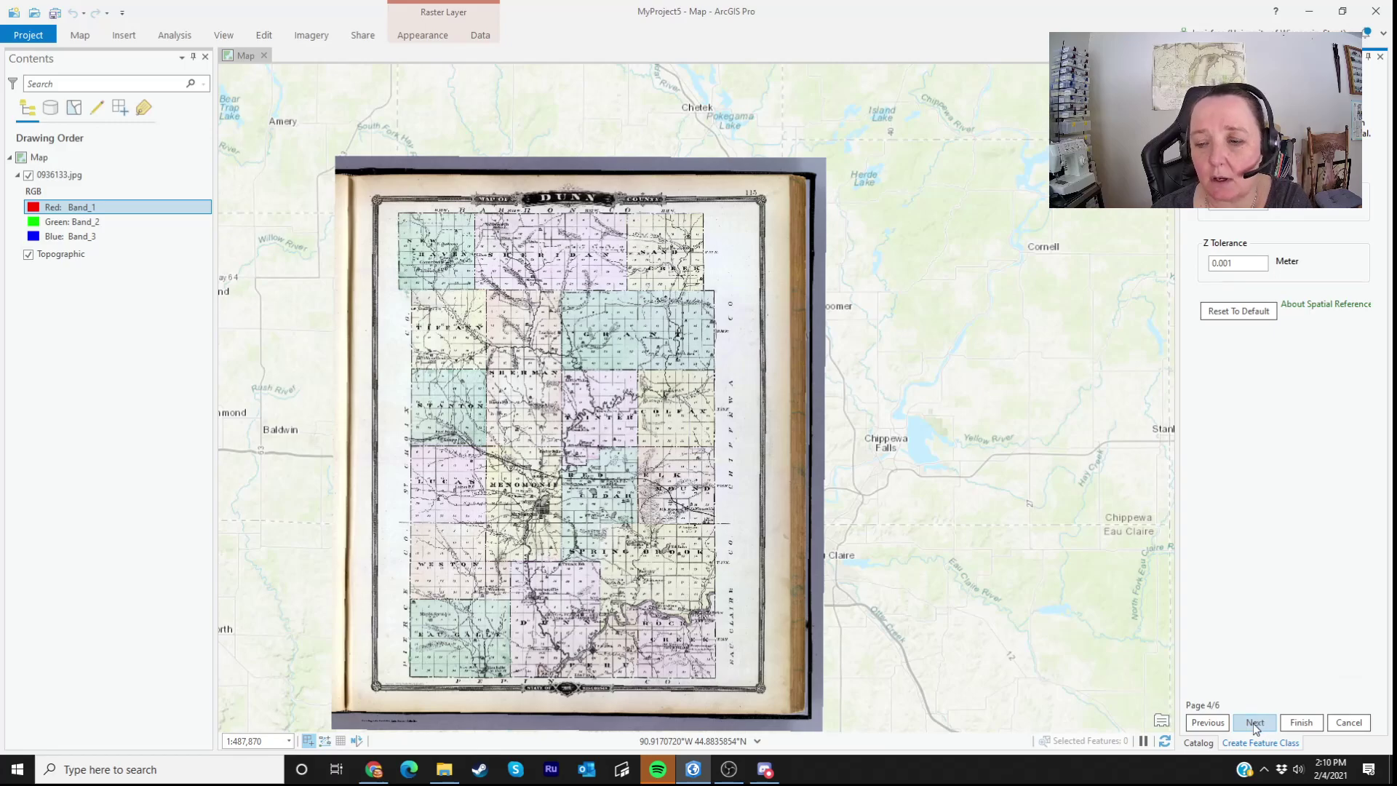
{"action": "left_click", "coordinate": [1253, 723]}
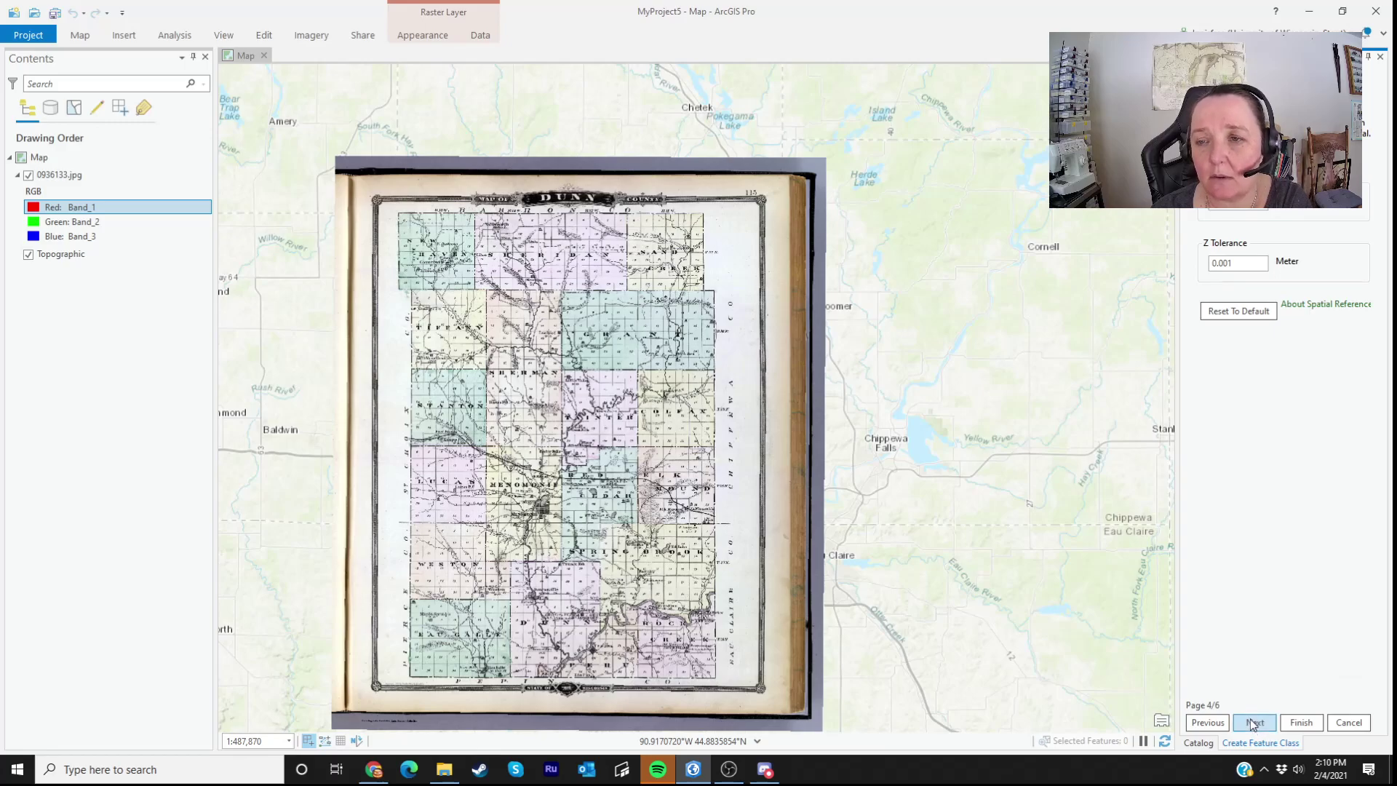
{"action": "left_click", "coordinate": [1252, 724]}
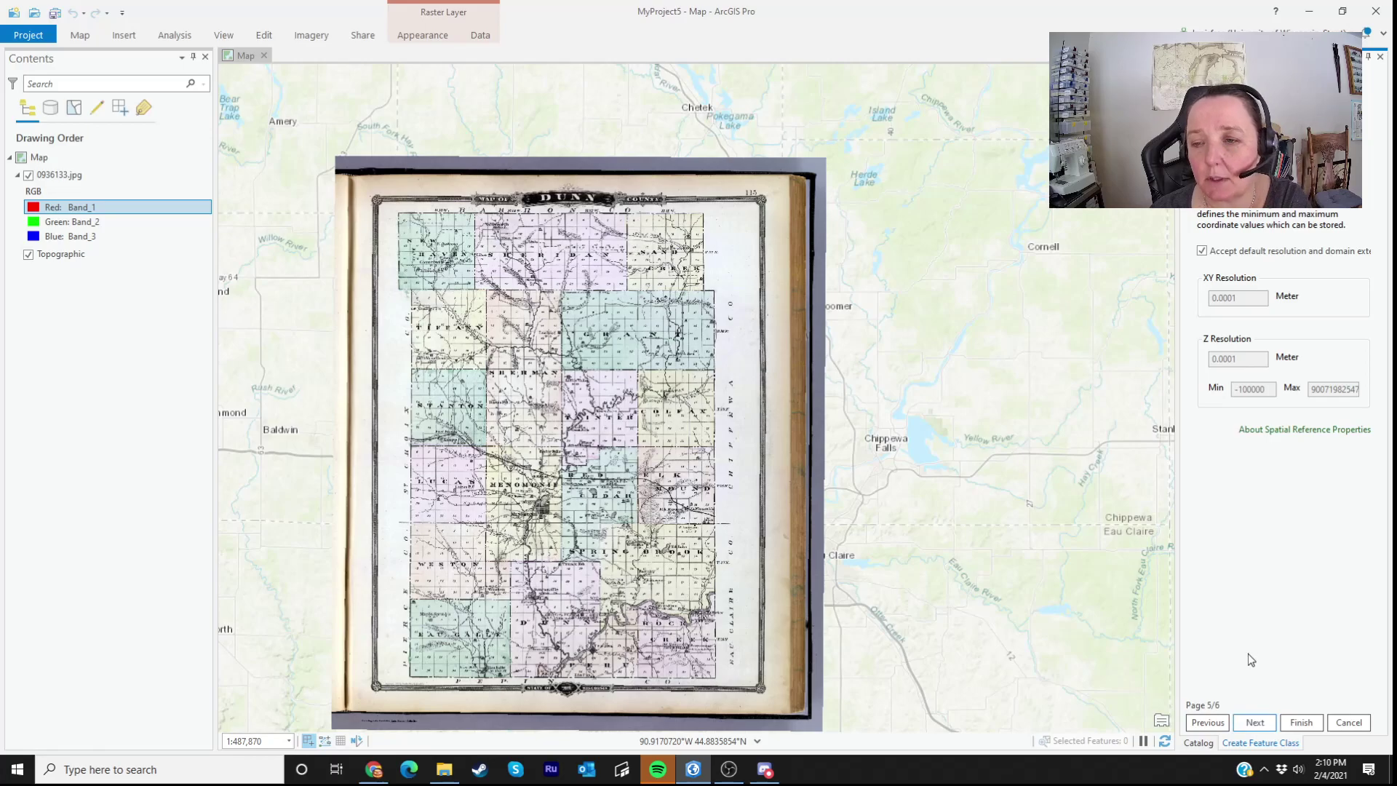
{"action": "left_click", "coordinate": [1252, 723]}
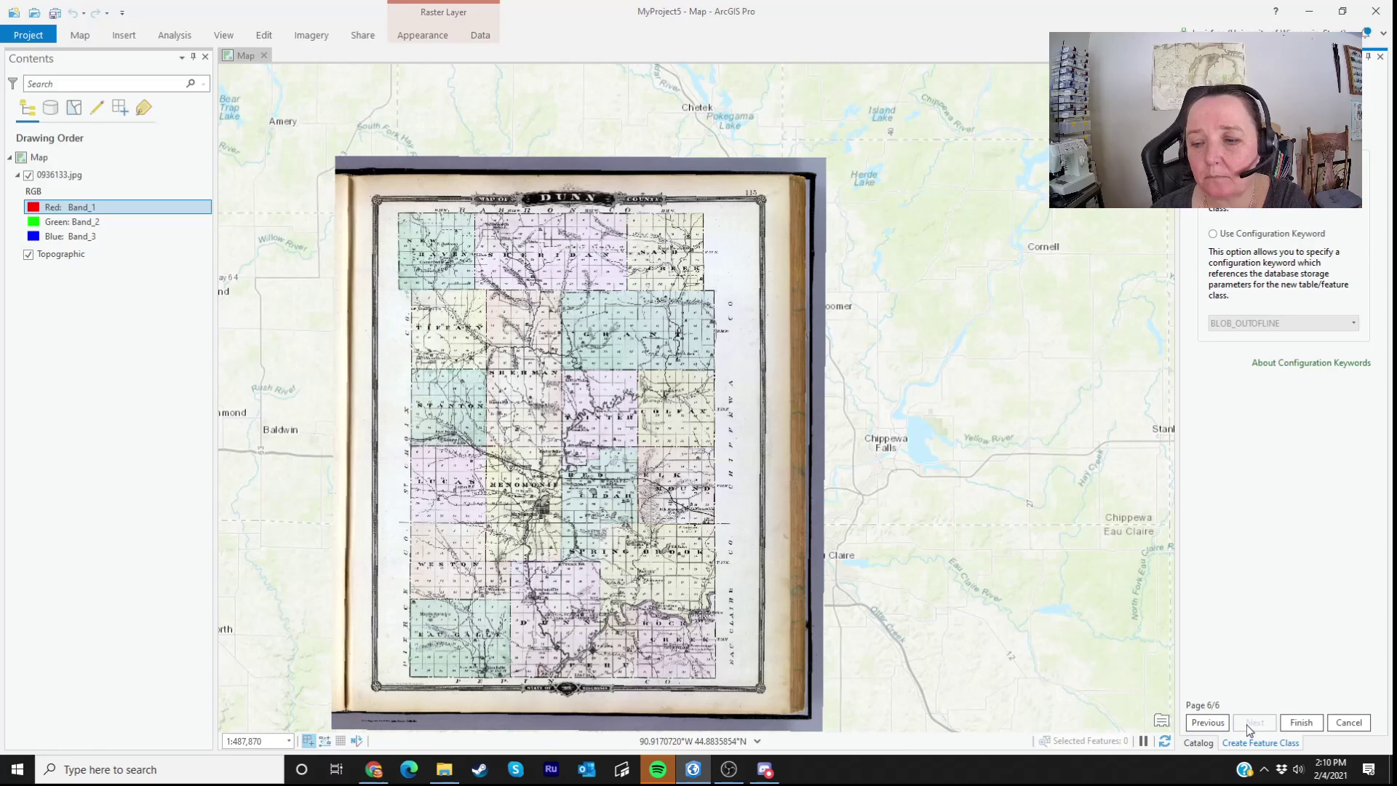
{"action": "left_click", "coordinate": [1297, 722]}
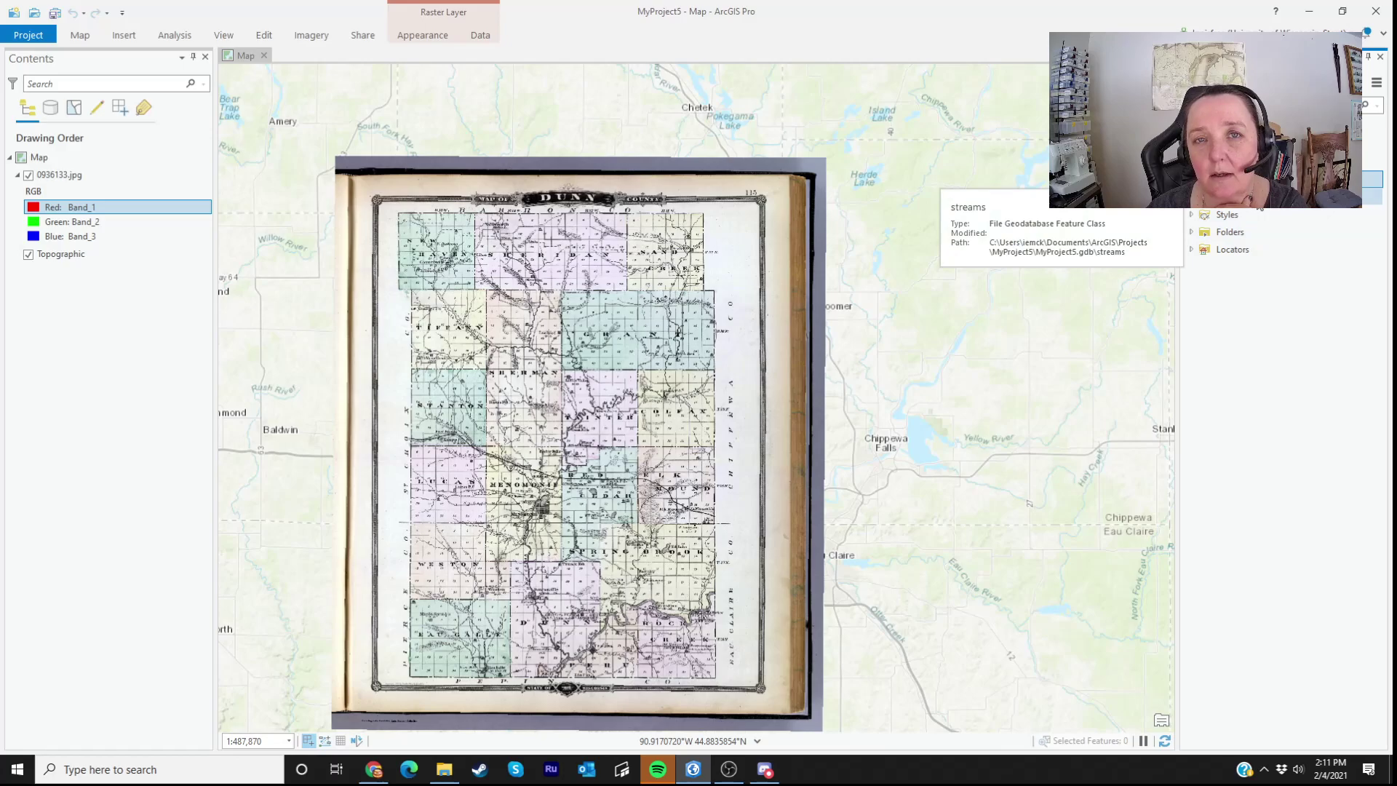
- Add the streams feature class to the map as the streams and rivers layer, then close the Catalog
{"action": "left_click_drag", "start_coordinate": [1237, 196], "coordinate": [36, 166]}
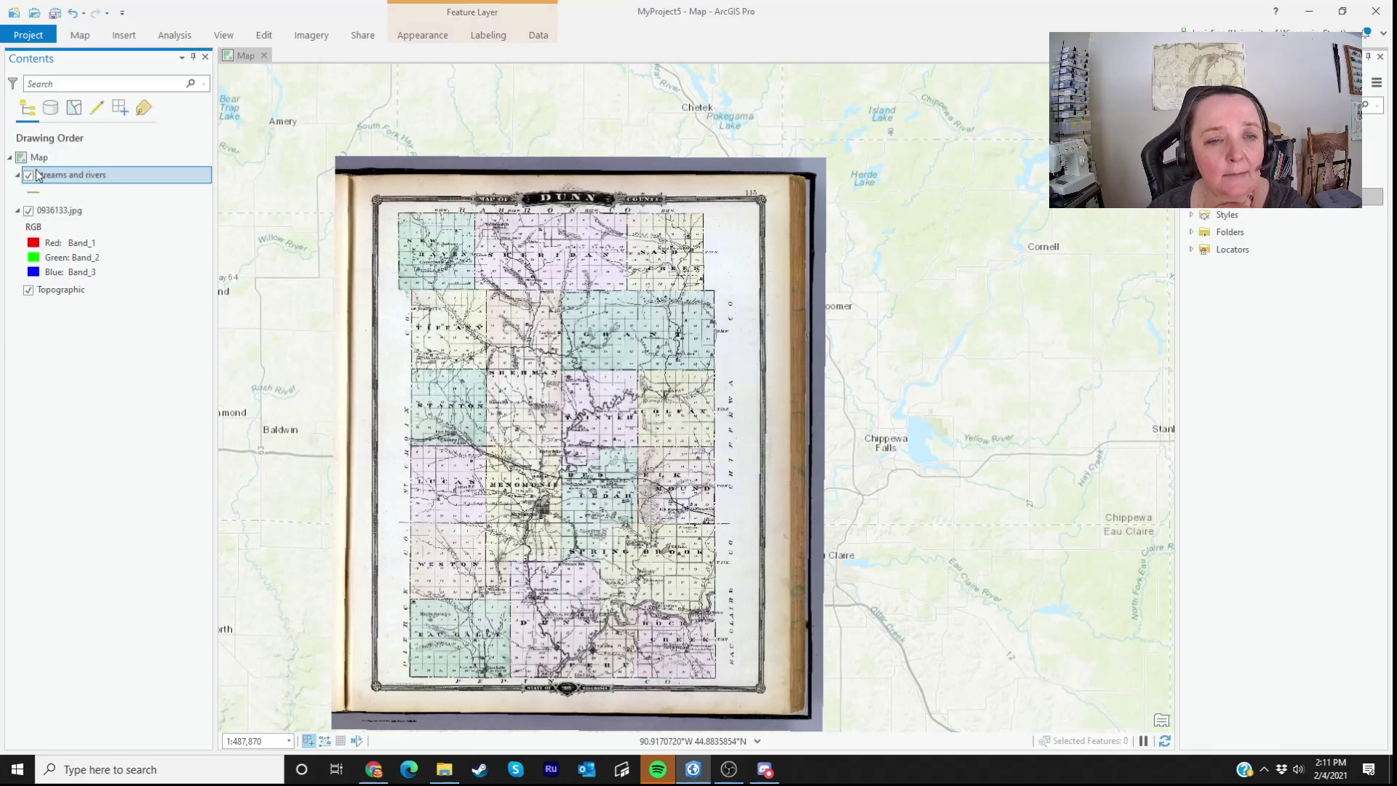
{"action": "left_click", "coordinate": [1380, 58]}
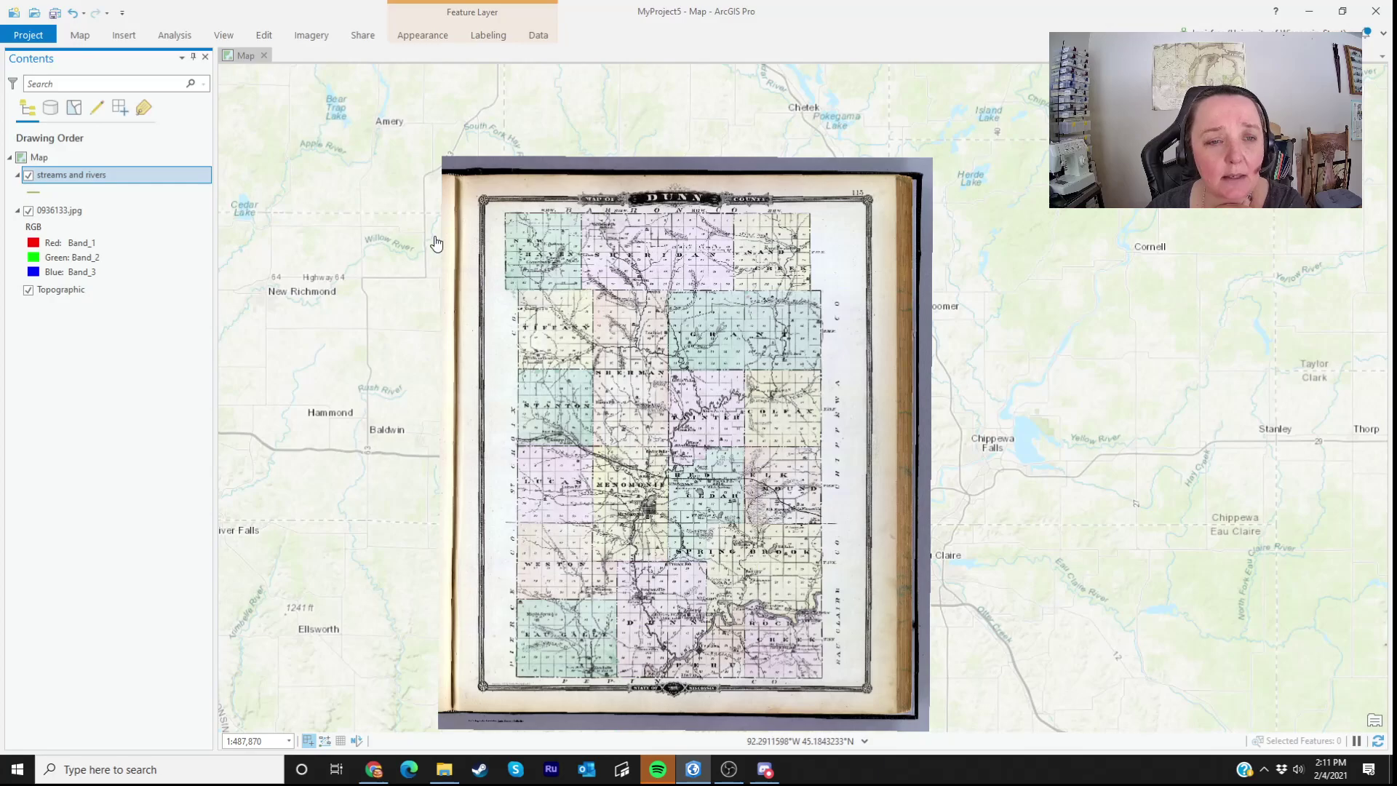
- Zoom into the top-left townships and activate the streams and rivers template for line drawing
{"action": "scroll", "coordinate": [566, 281], "scroll_direction": "up", "scroll_amount": 3}
{"action": "scroll", "coordinate": [565, 281], "scroll_direction": "up", "scroll_amount": 4}
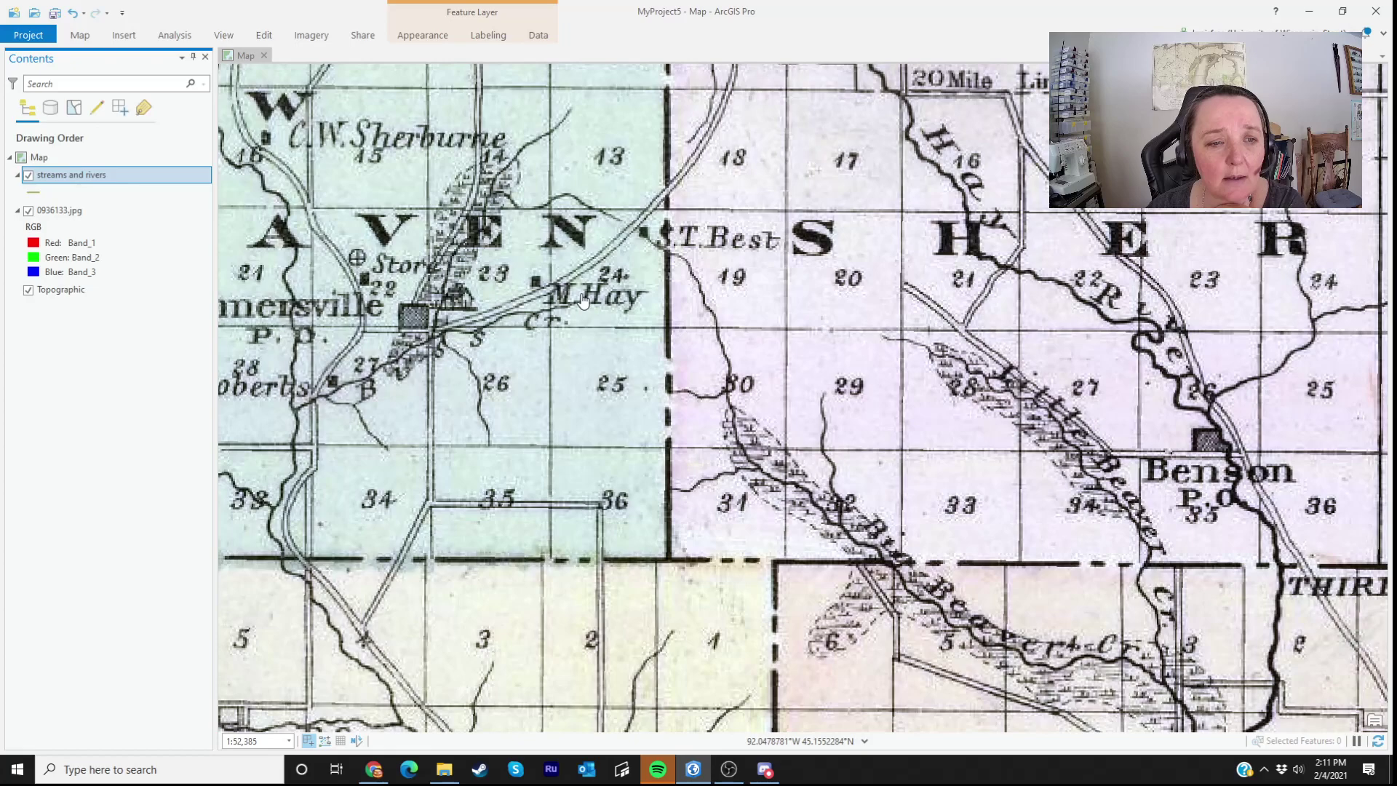
{"action": "left_click", "coordinate": [264, 36]}
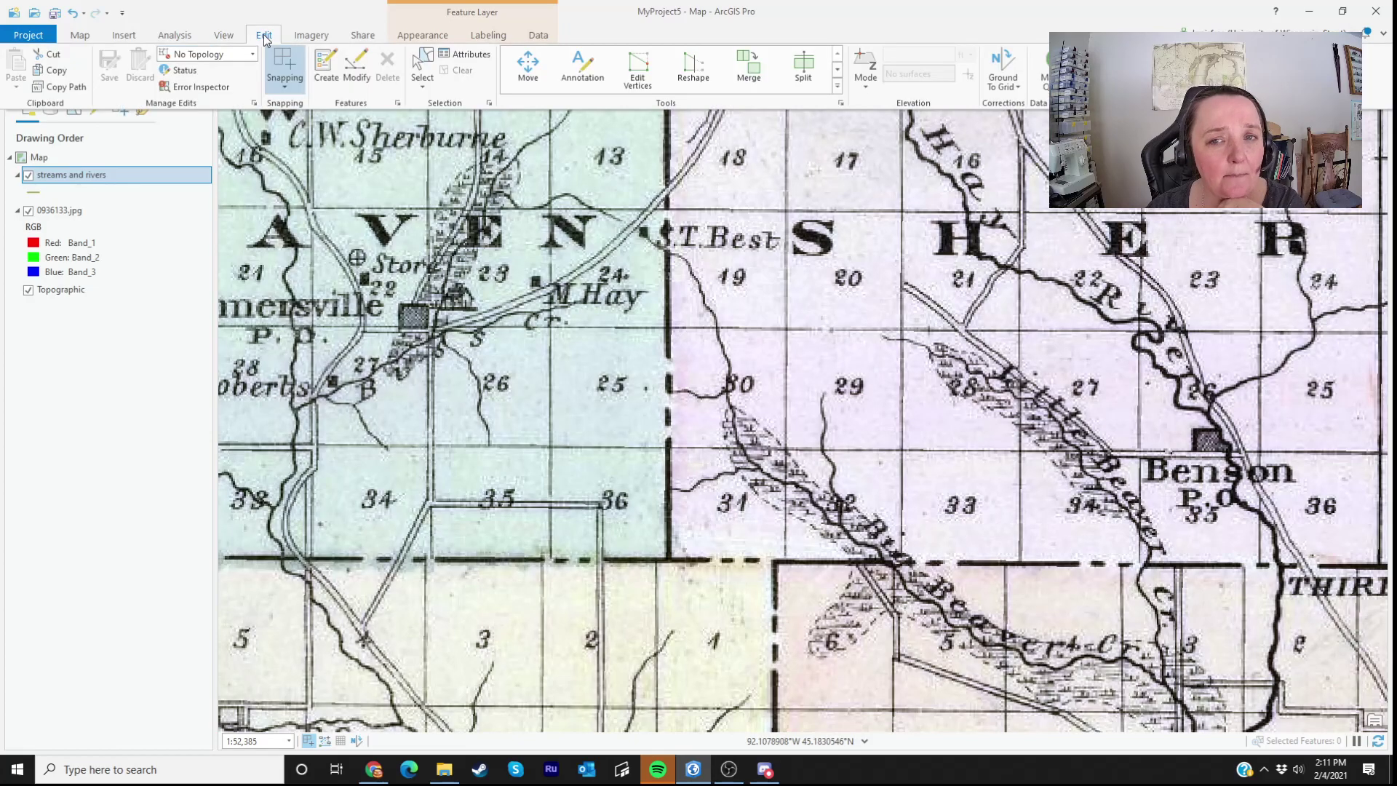
{"action": "left_click", "coordinate": [326, 71]}
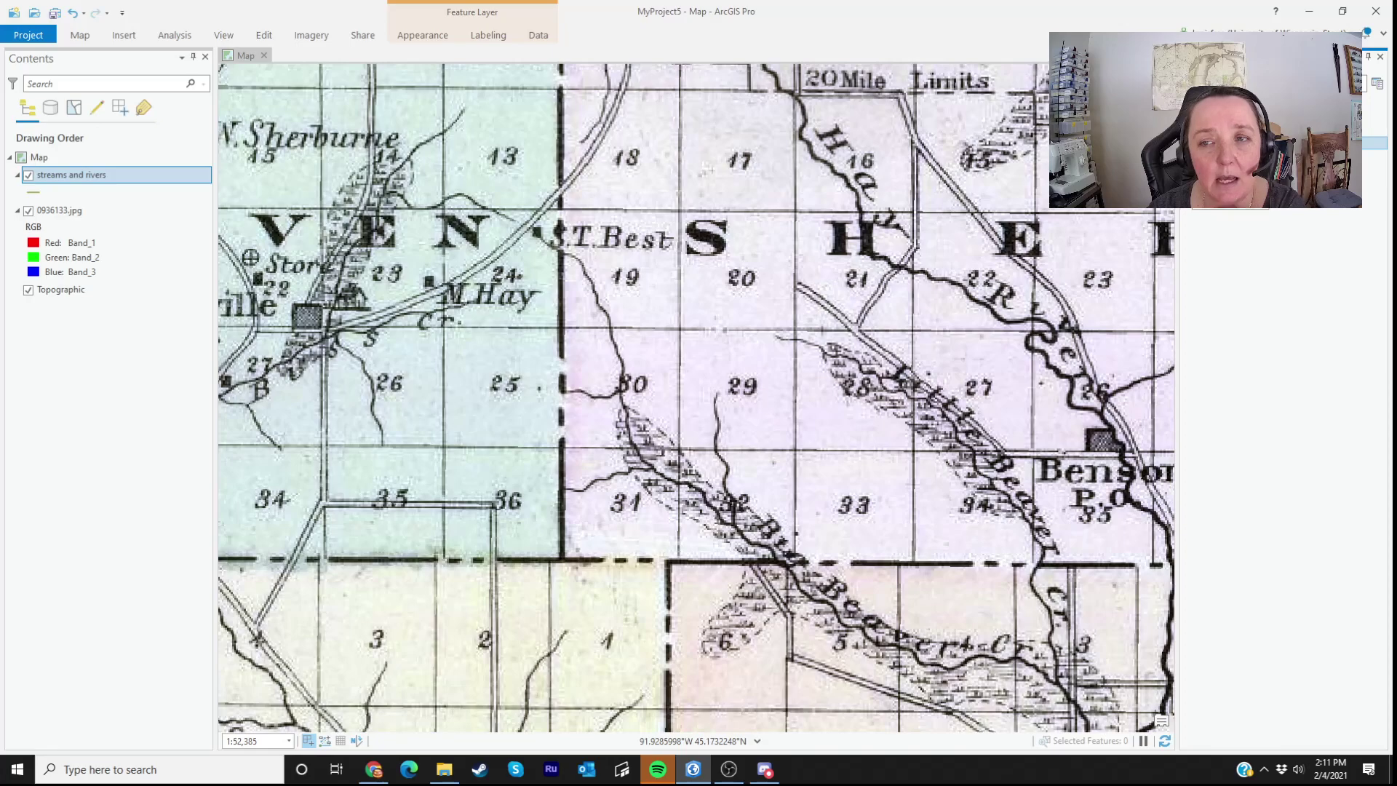
{"action": "left_click", "coordinate": [1375, 145]}
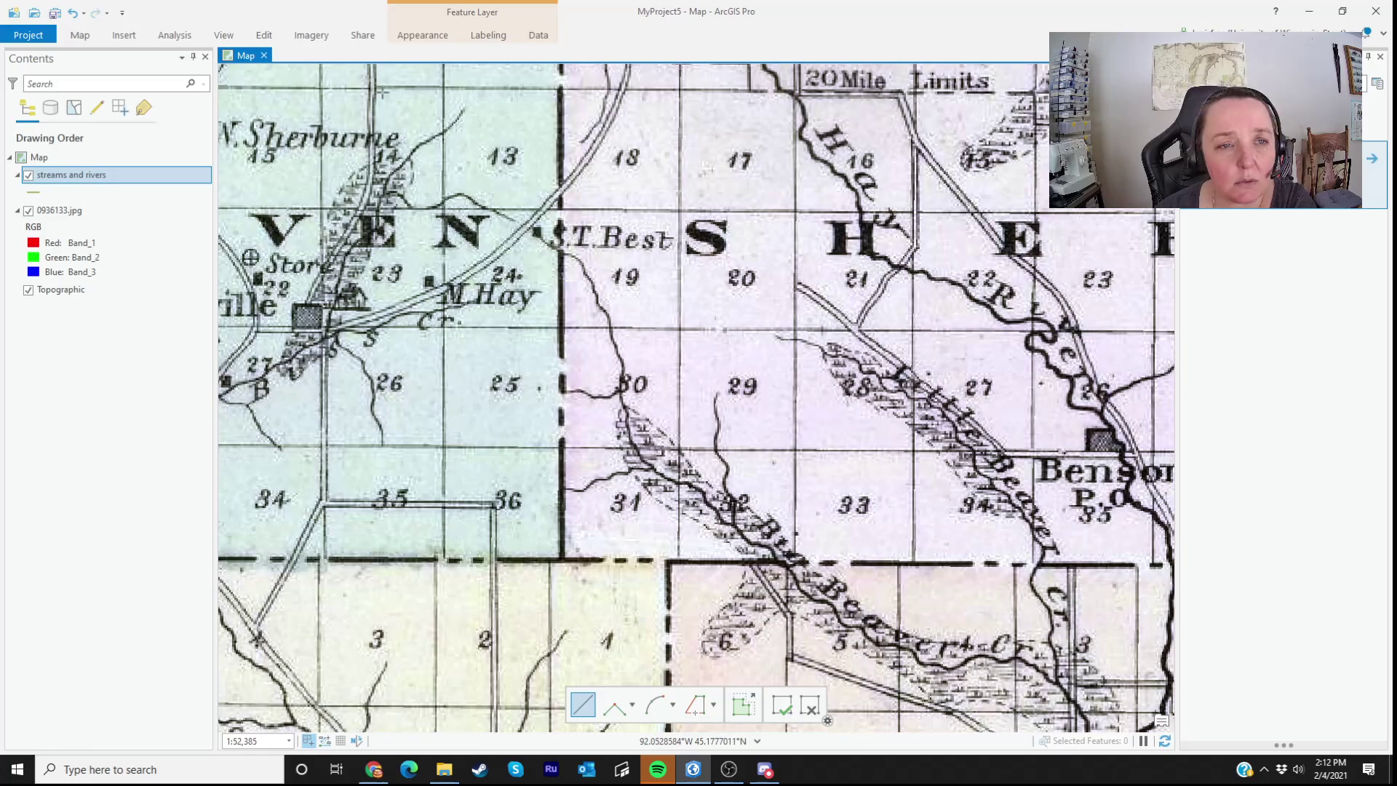
- Trace the creek through section 14, discarding the misplaced first vertex, and finish the sketch with F2
{"action": "left_click", "coordinate": [463, 109]}
{"action": "key", "text": "Escape"}
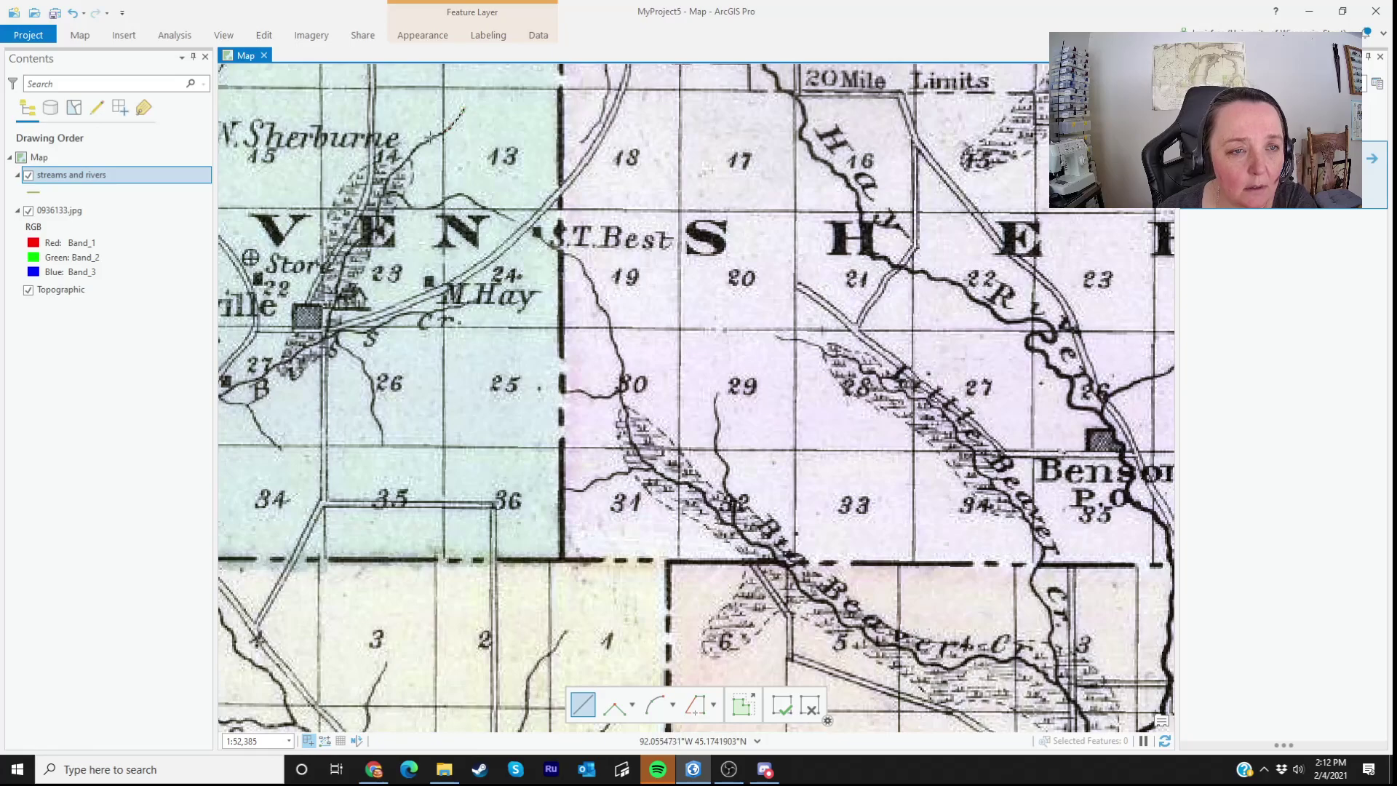
{"action": "left_click", "coordinate": [430, 137]}
{"action": "left_click", "coordinate": [416, 146]}
{"action": "left_click", "coordinate": [407, 160]}
{"action": "left_click", "coordinate": [389, 178]}
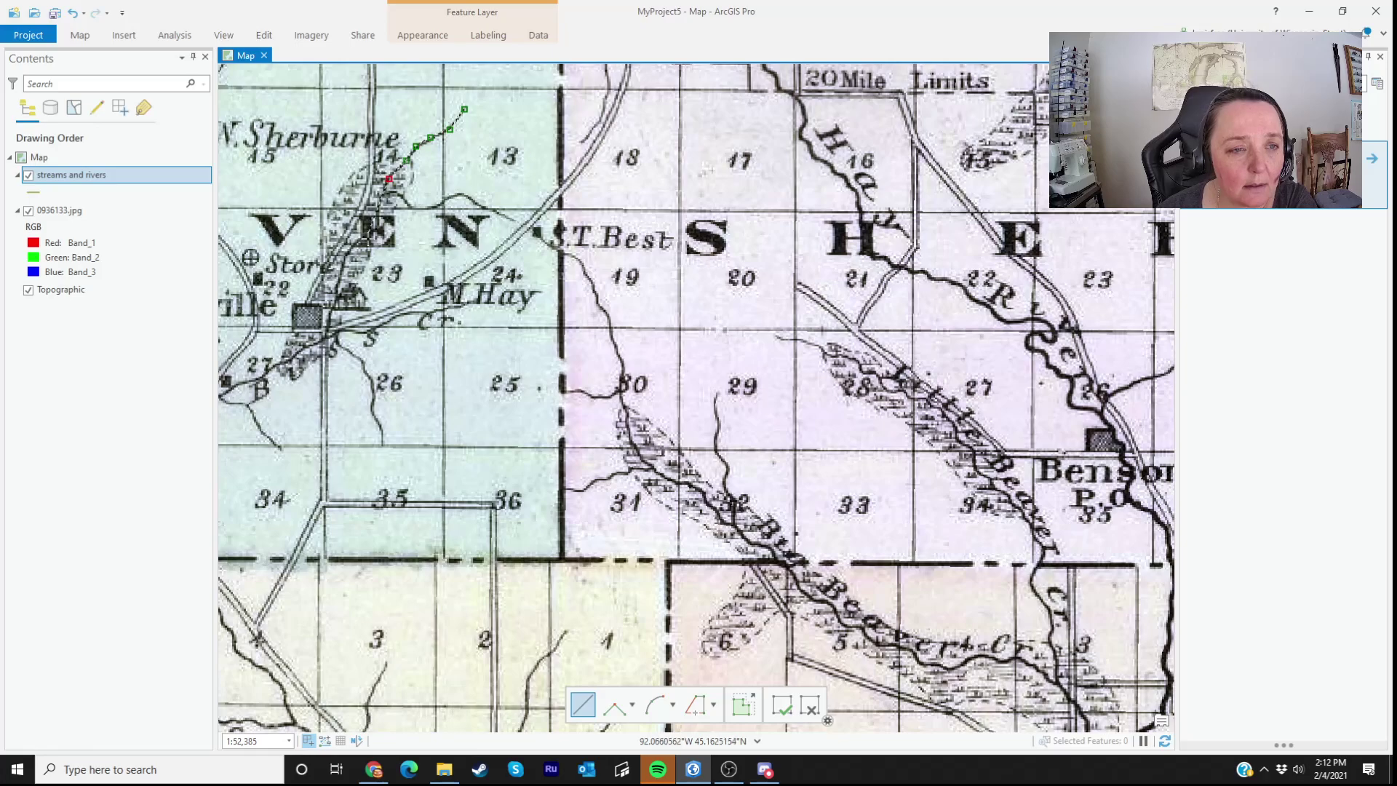
{"action": "key", "text": "F2"}
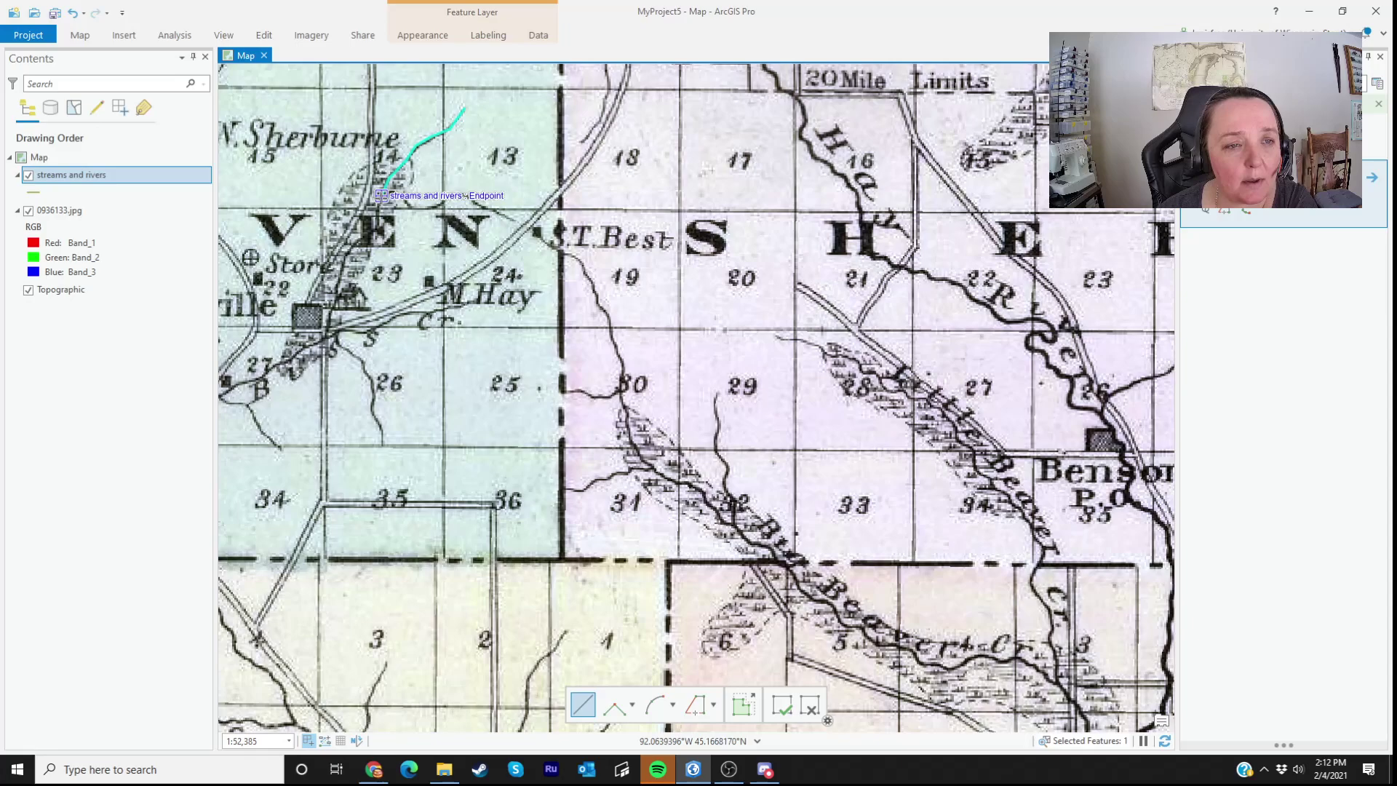
{"action": "right_click", "coordinate": [382, 195]}
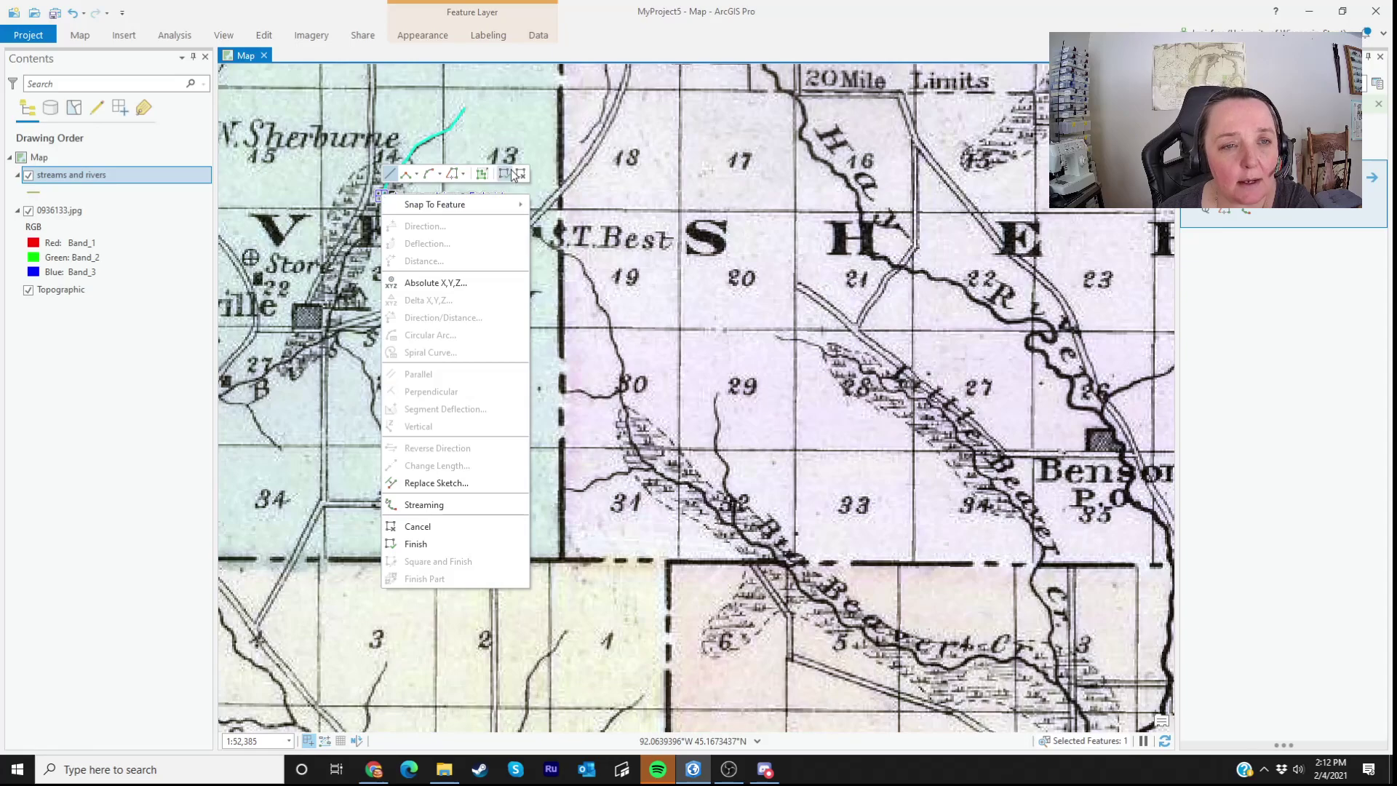
{"action": "key", "text": "Escape"}
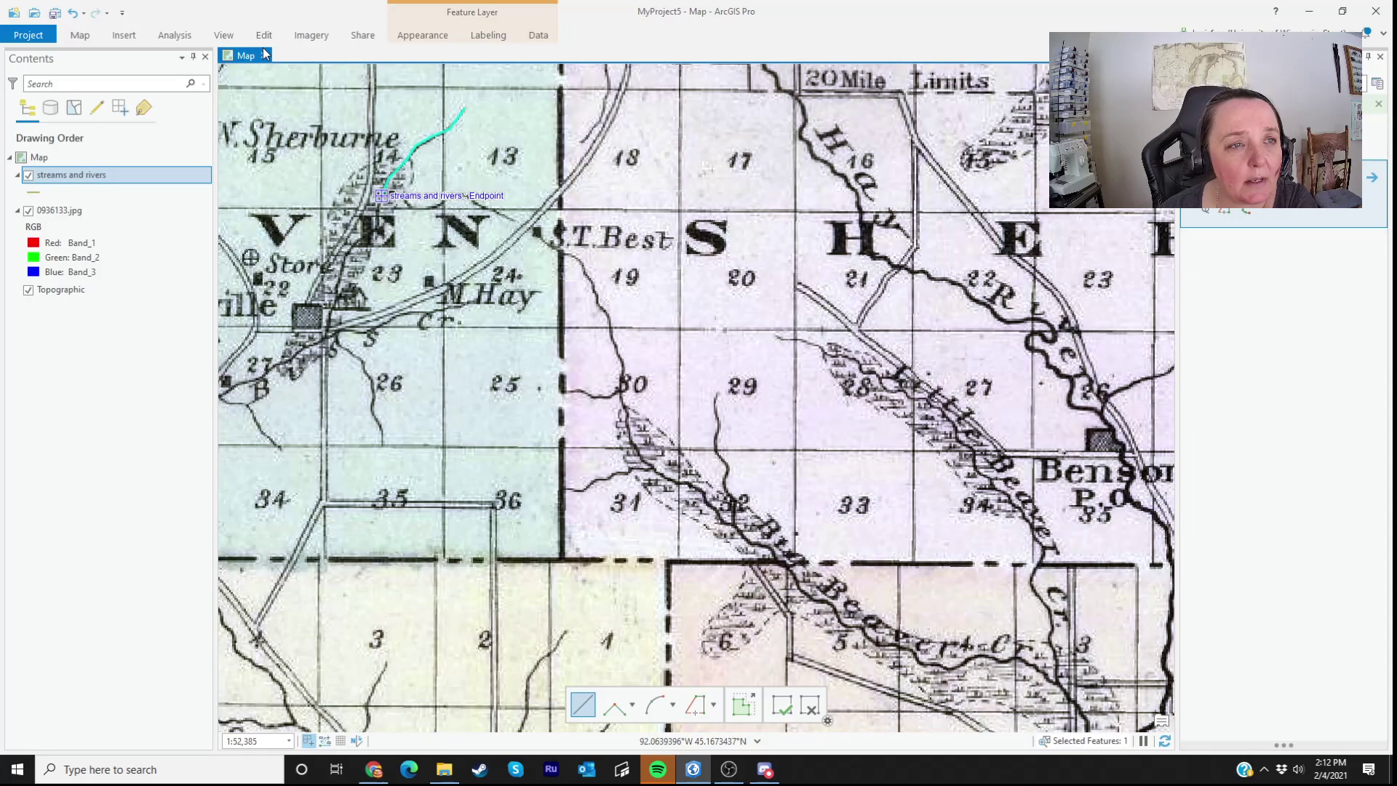
{"action": "left_click", "coordinate": [263, 35]}
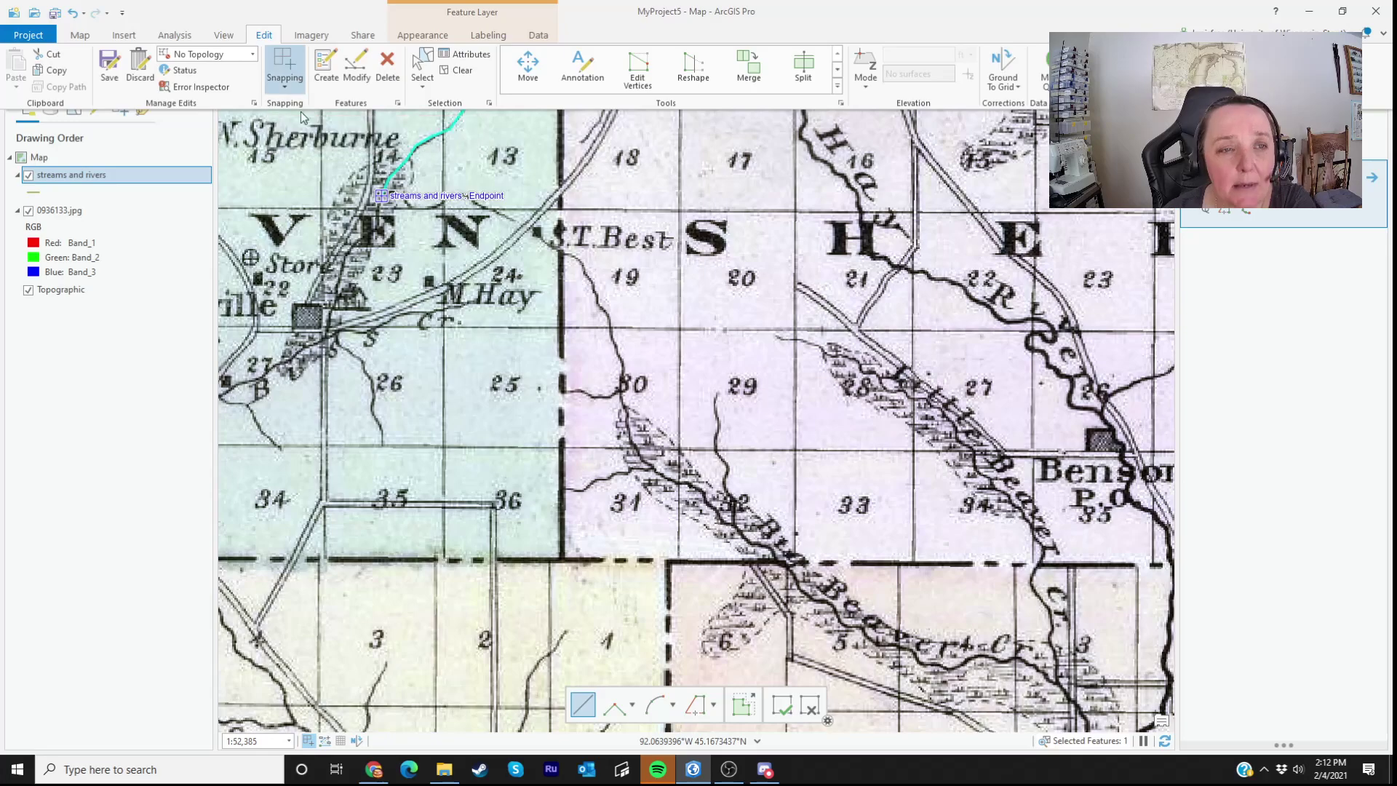
{"action": "left_click", "coordinate": [300, 112]}
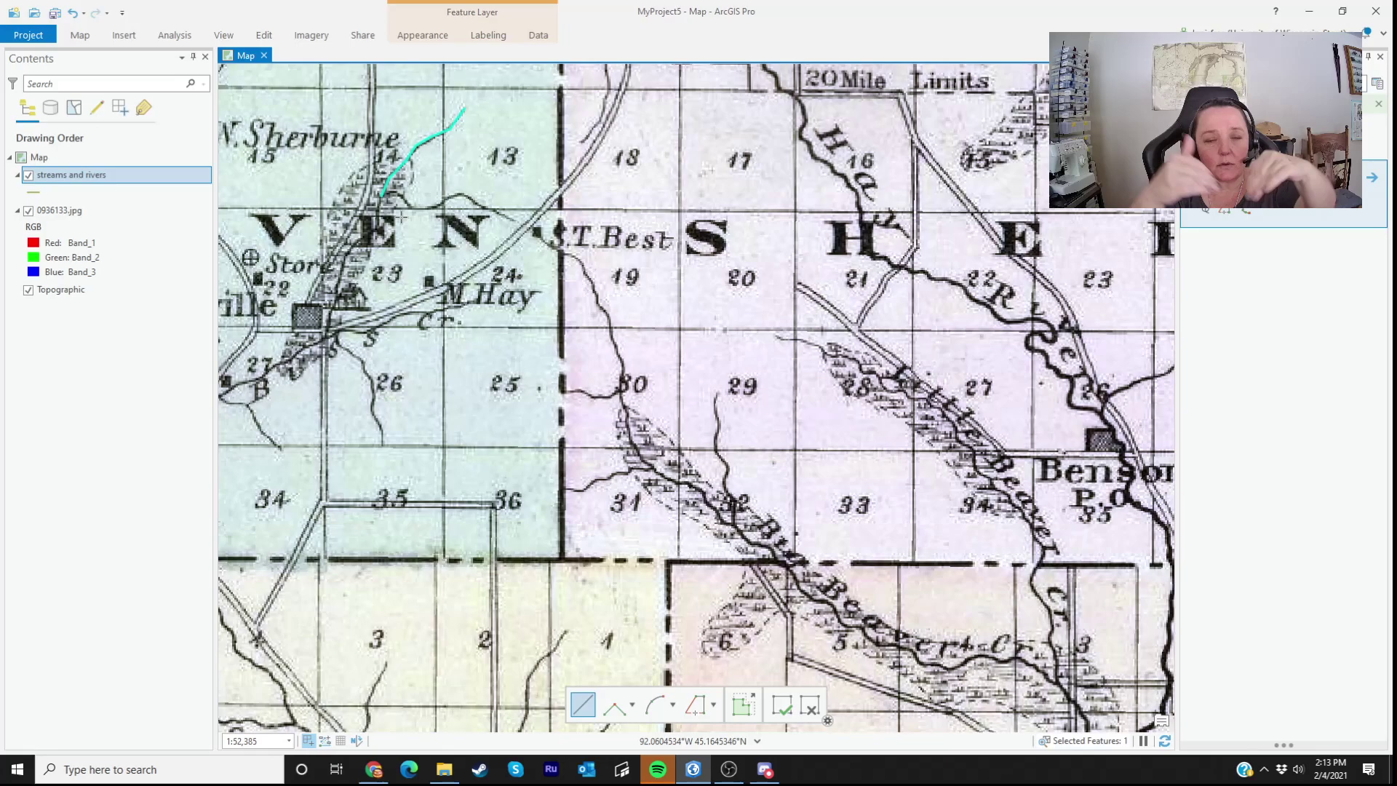
{"action": "left_click", "coordinate": [263, 35]}
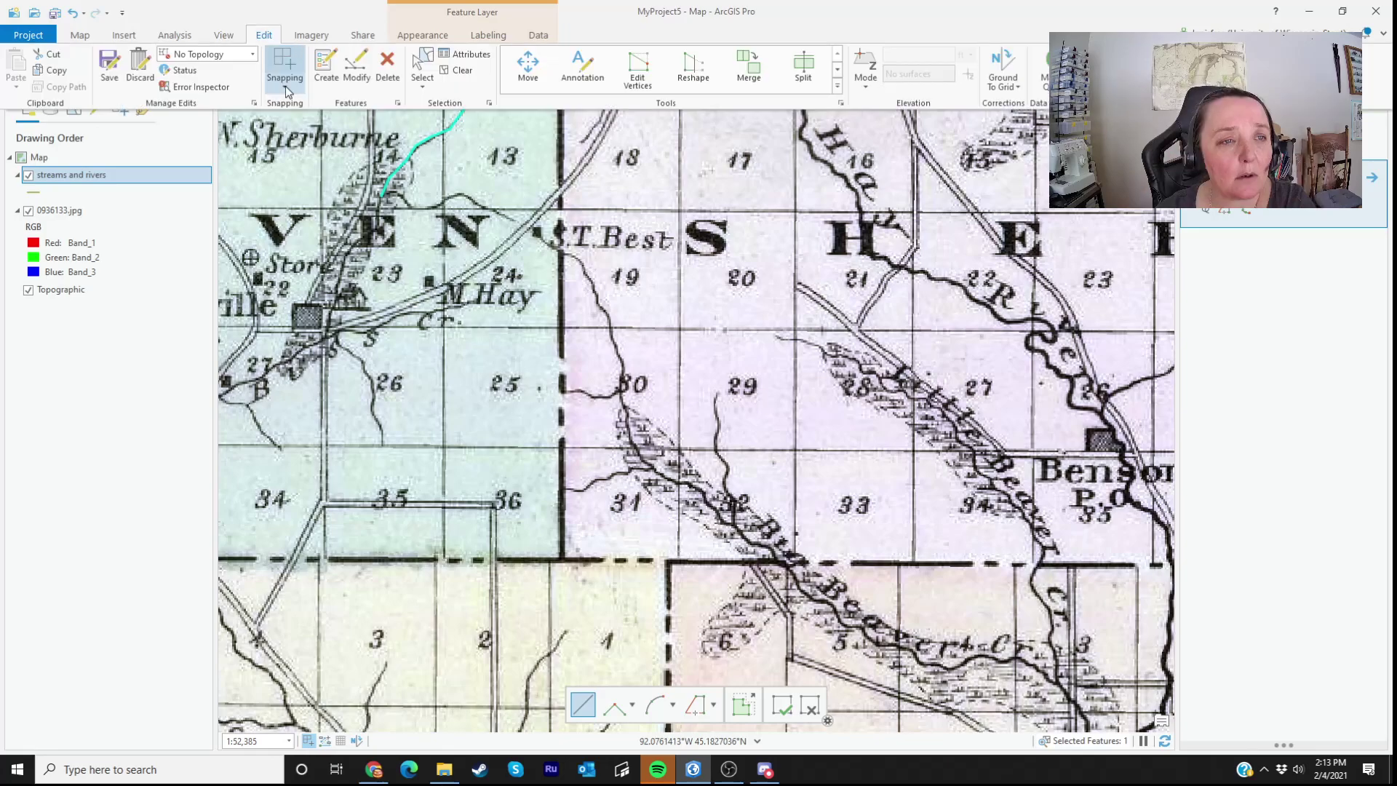
{"action": "left_click", "coordinate": [285, 86]}
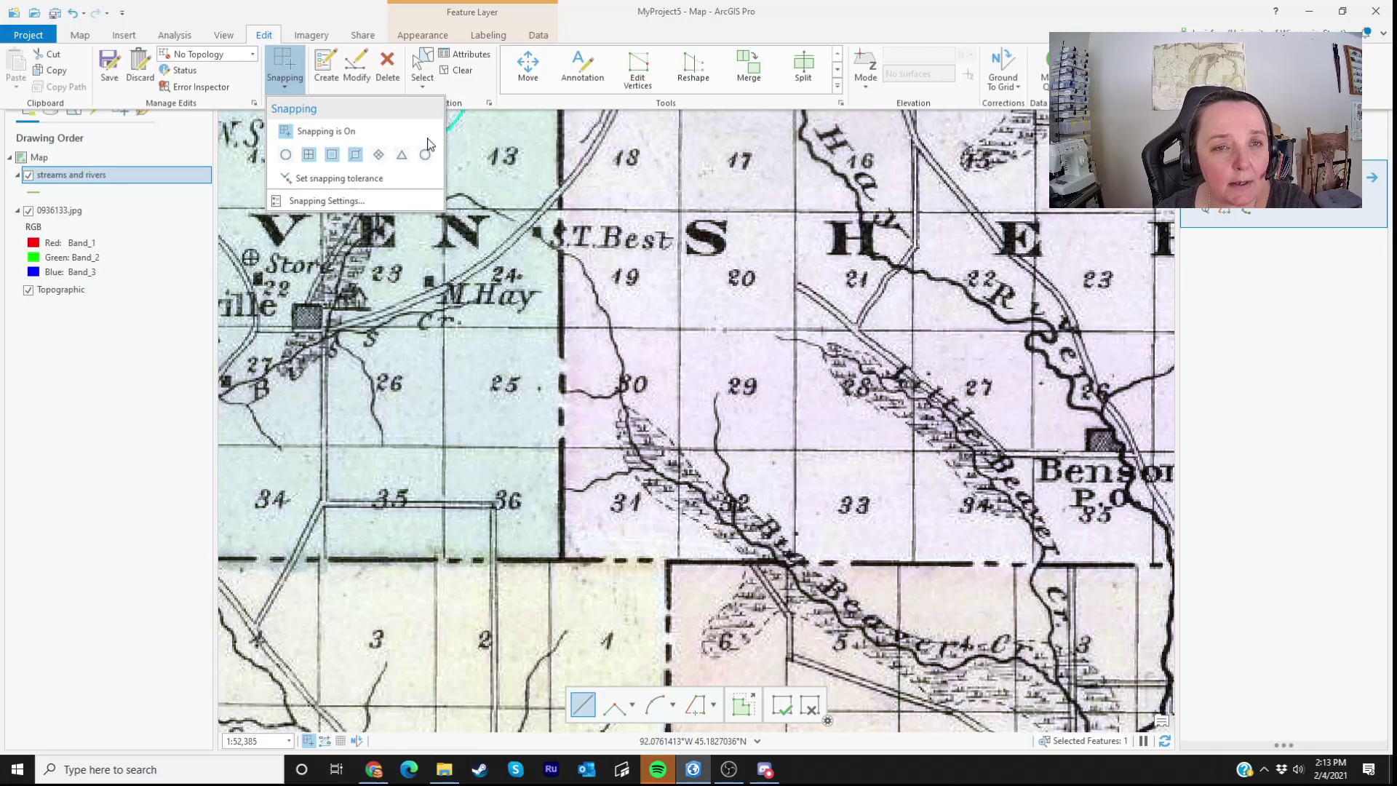
{"action": "left_click", "coordinate": [379, 194]}
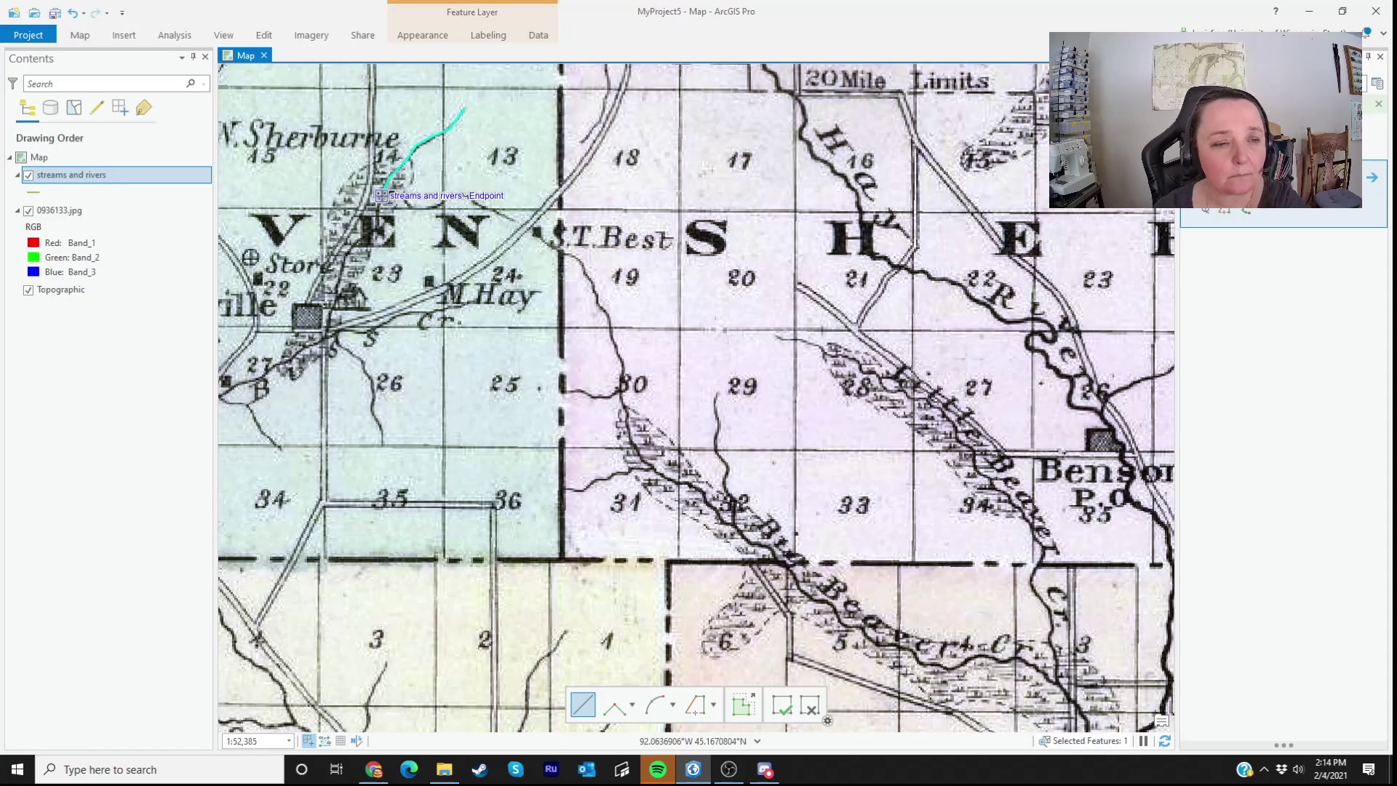
- Snap a second stream line to the first line's endpoint and trace the creek east toward section 13
{"action": "left_click", "coordinate": [380, 195]}
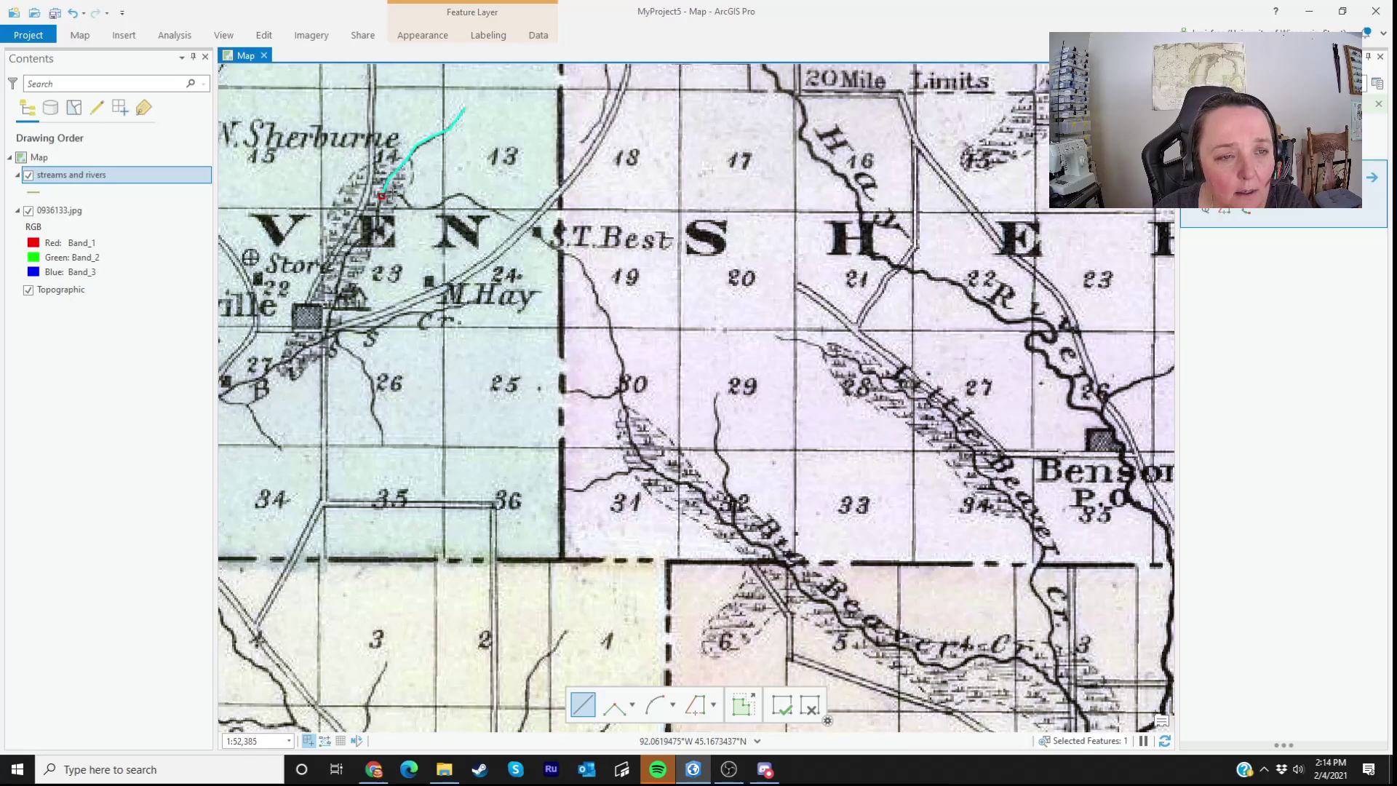
{"action": "left_click", "coordinate": [395, 194]}
{"action": "left_click", "coordinate": [409, 204]}
{"action": "left_click", "coordinate": [419, 210]}
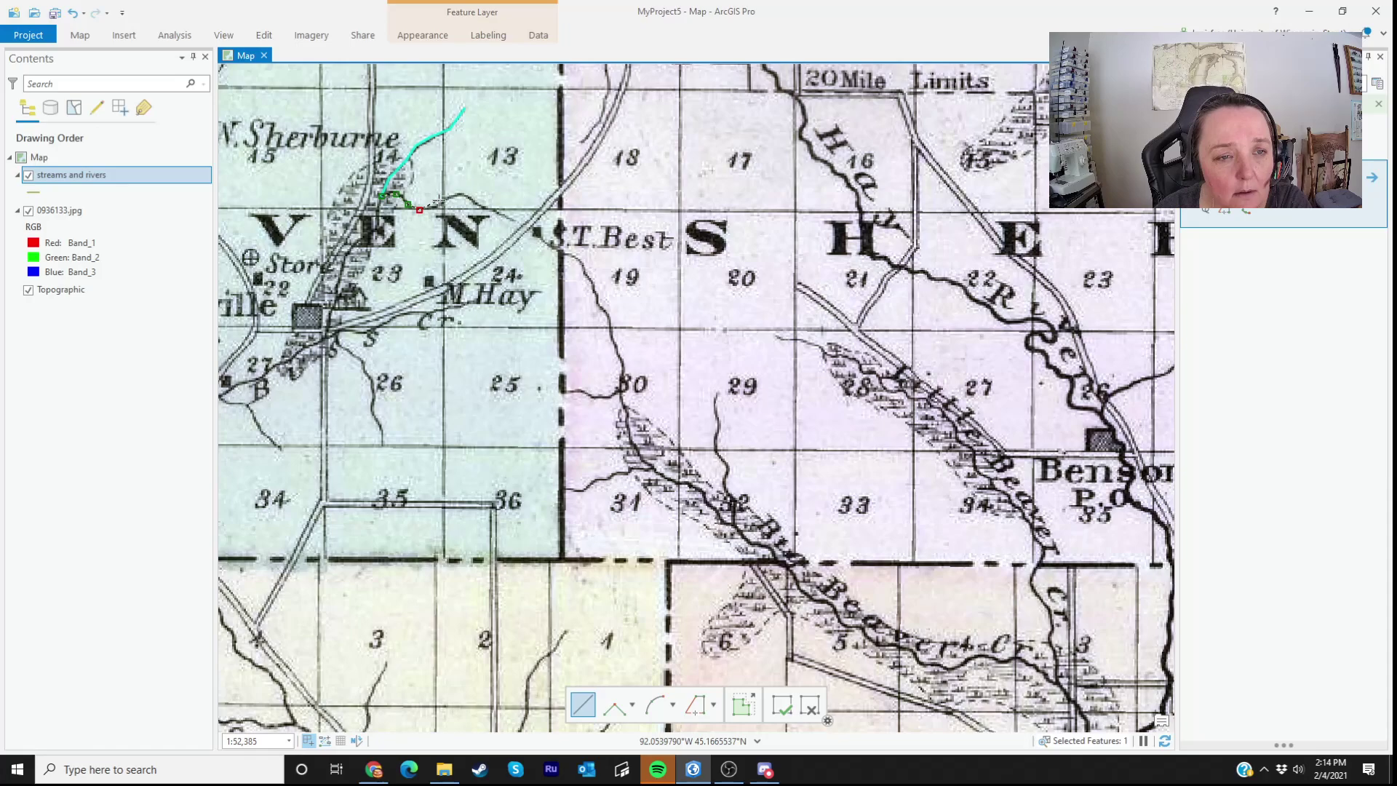
{"action": "left_click", "coordinate": [439, 203]}
{"action": "left_click", "coordinate": [455, 195]}
{"action": "left_click", "coordinate": [469, 198]}
{"action": "left_click", "coordinate": [487, 211]}
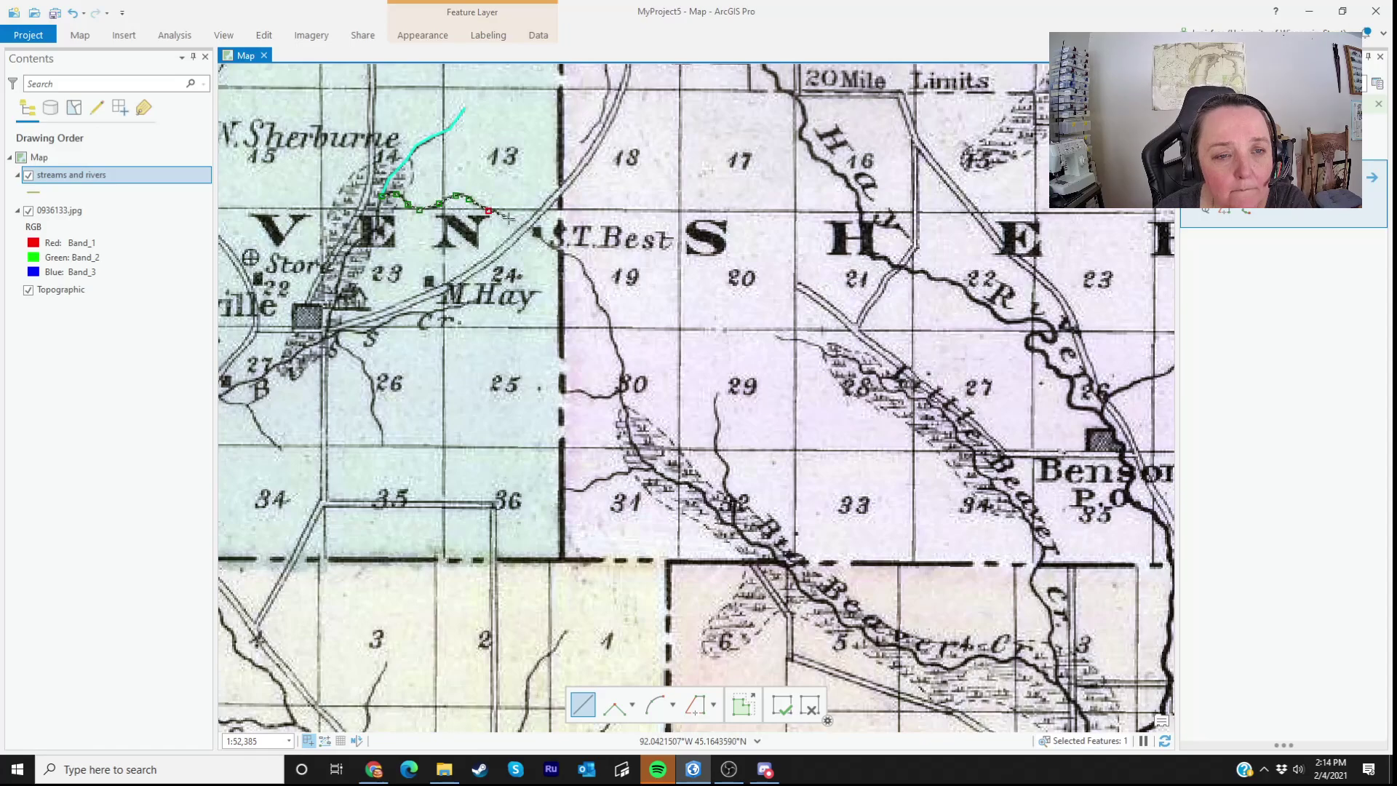
{"action": "double_click", "coordinate": [509, 218]}
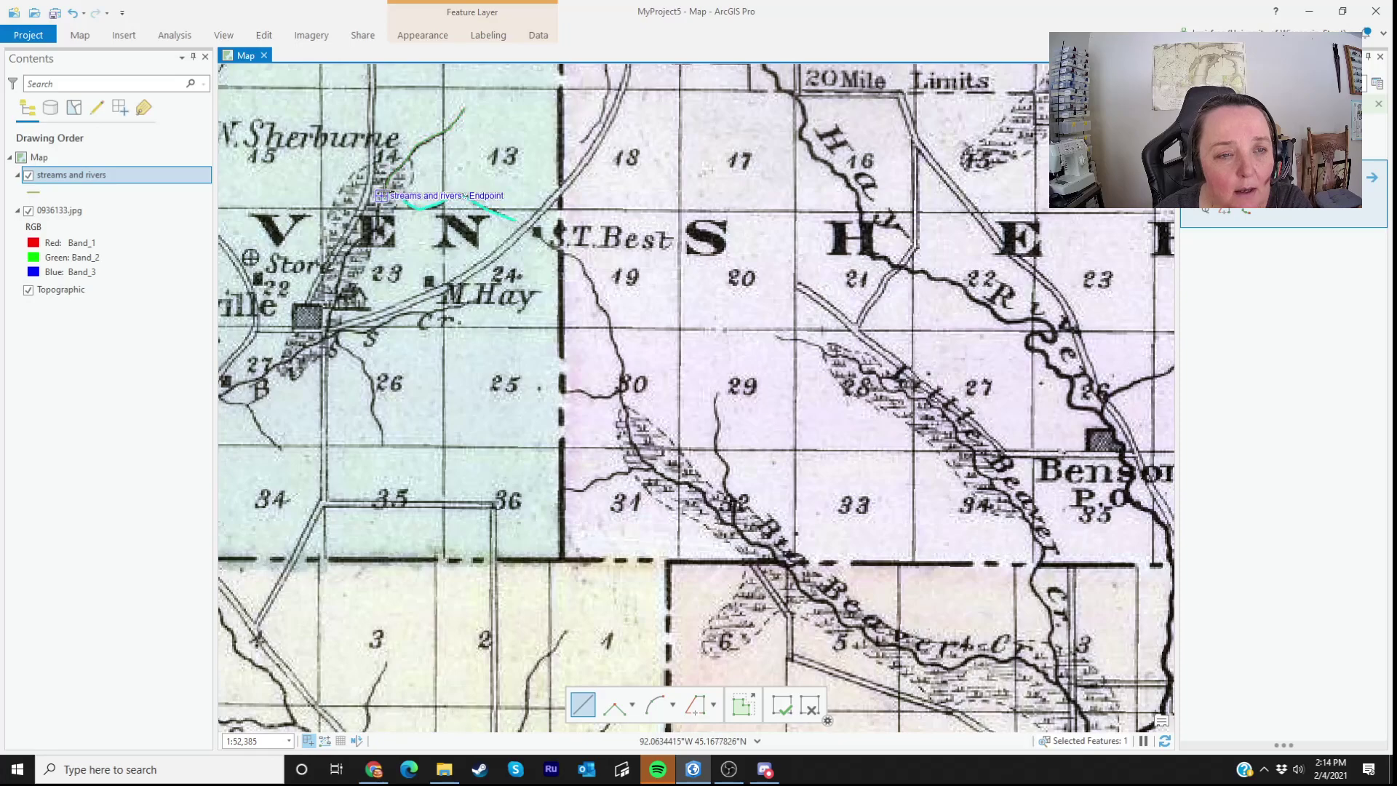